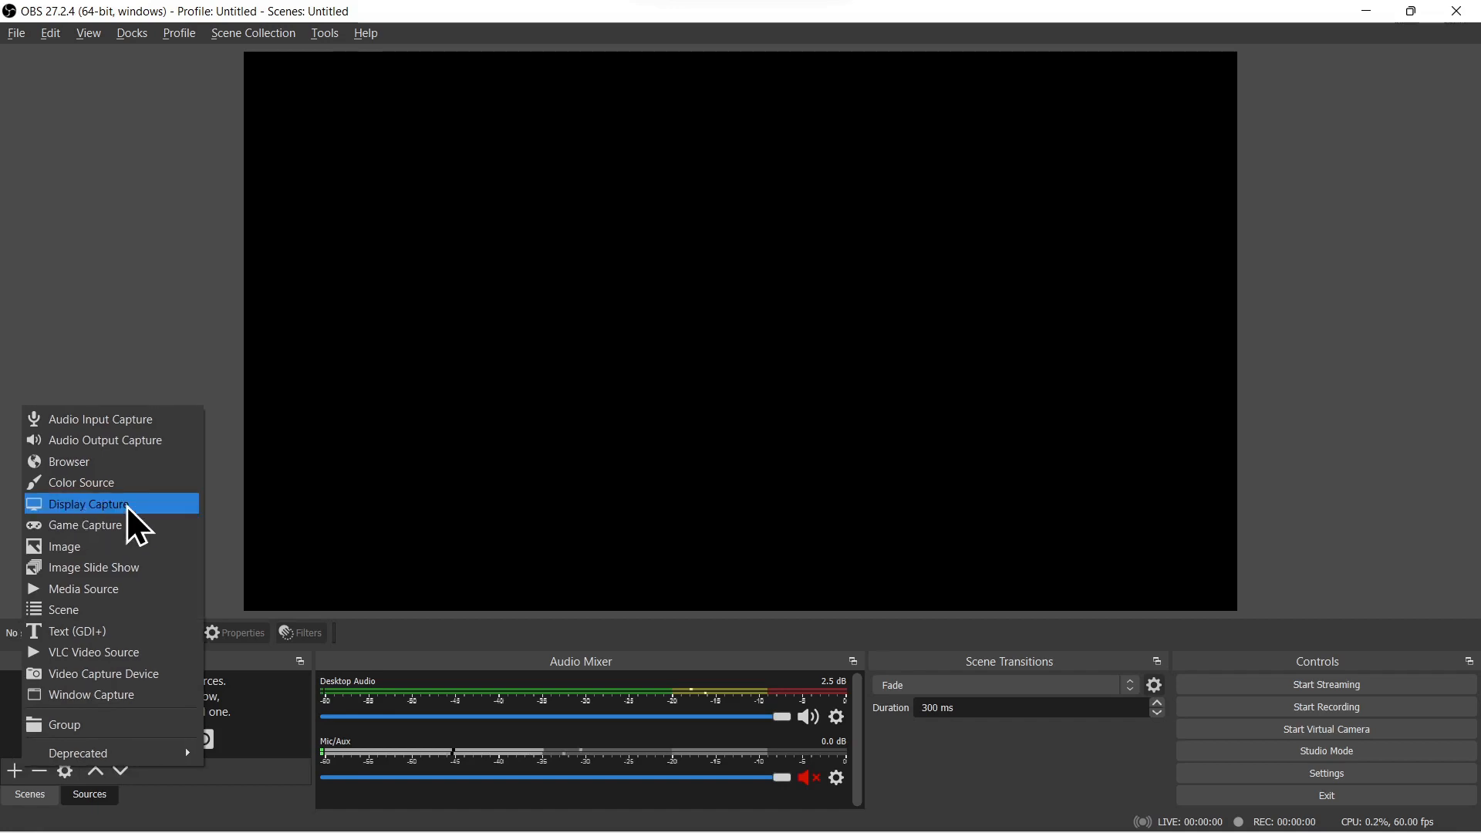
Step: Add a new Display Capture source for Display 1 with the Automatic capture method and cursor capture on
{"action": "left_click", "coordinate": [128, 506]}
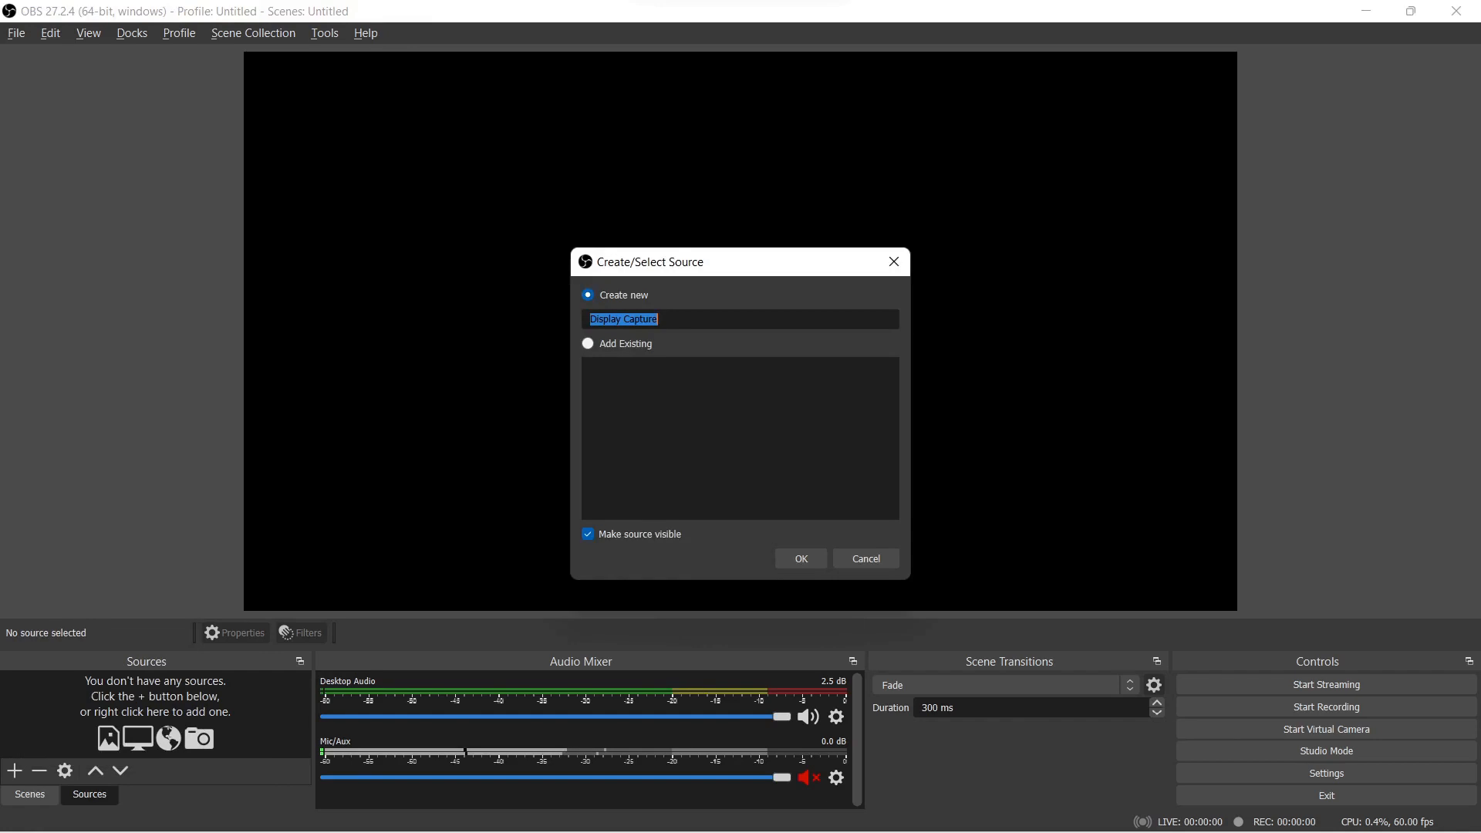
{"action": "left_click", "coordinate": [794, 562]}
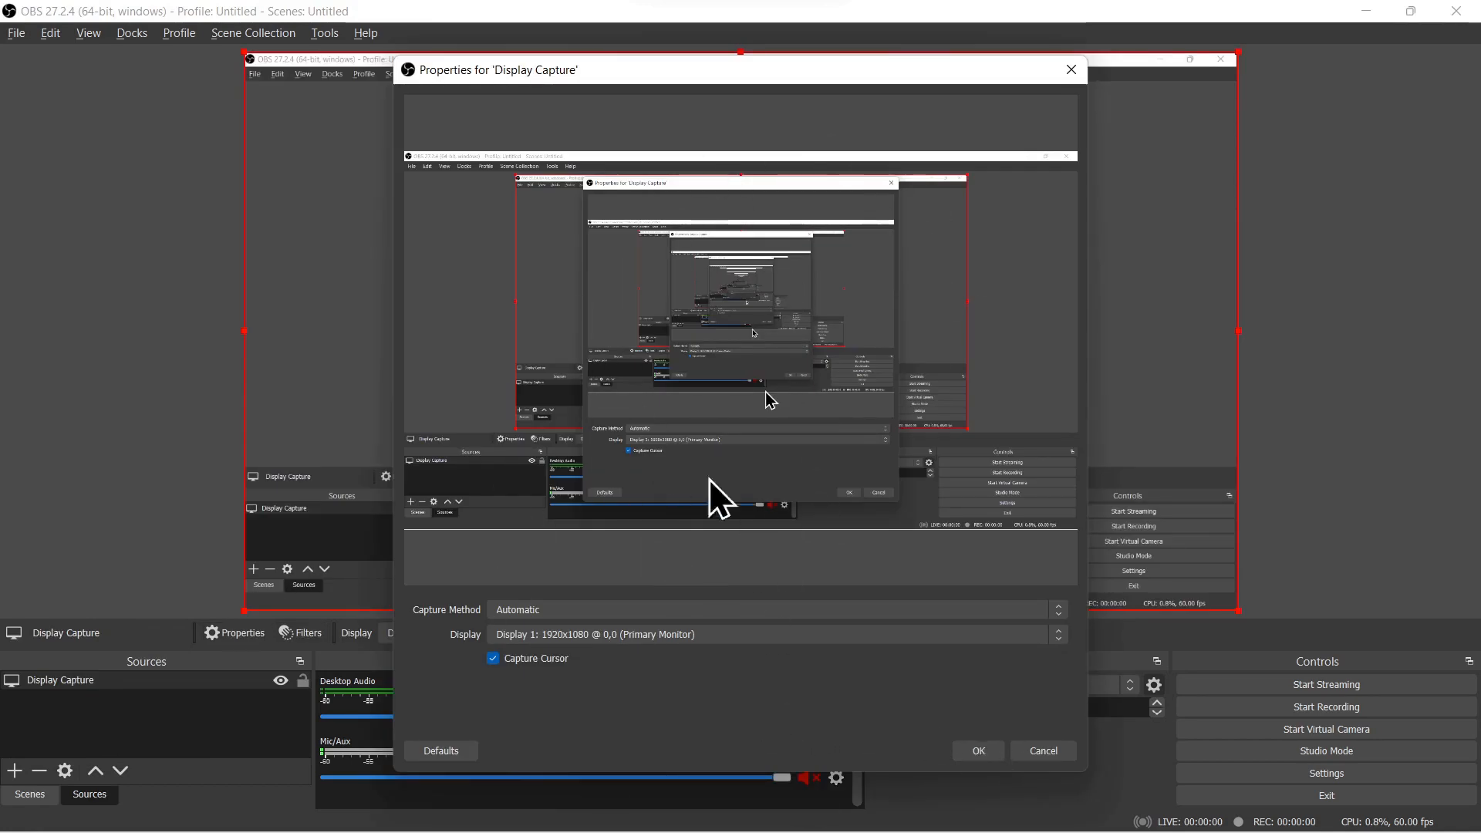
{"action": "left_click", "coordinate": [975, 753]}
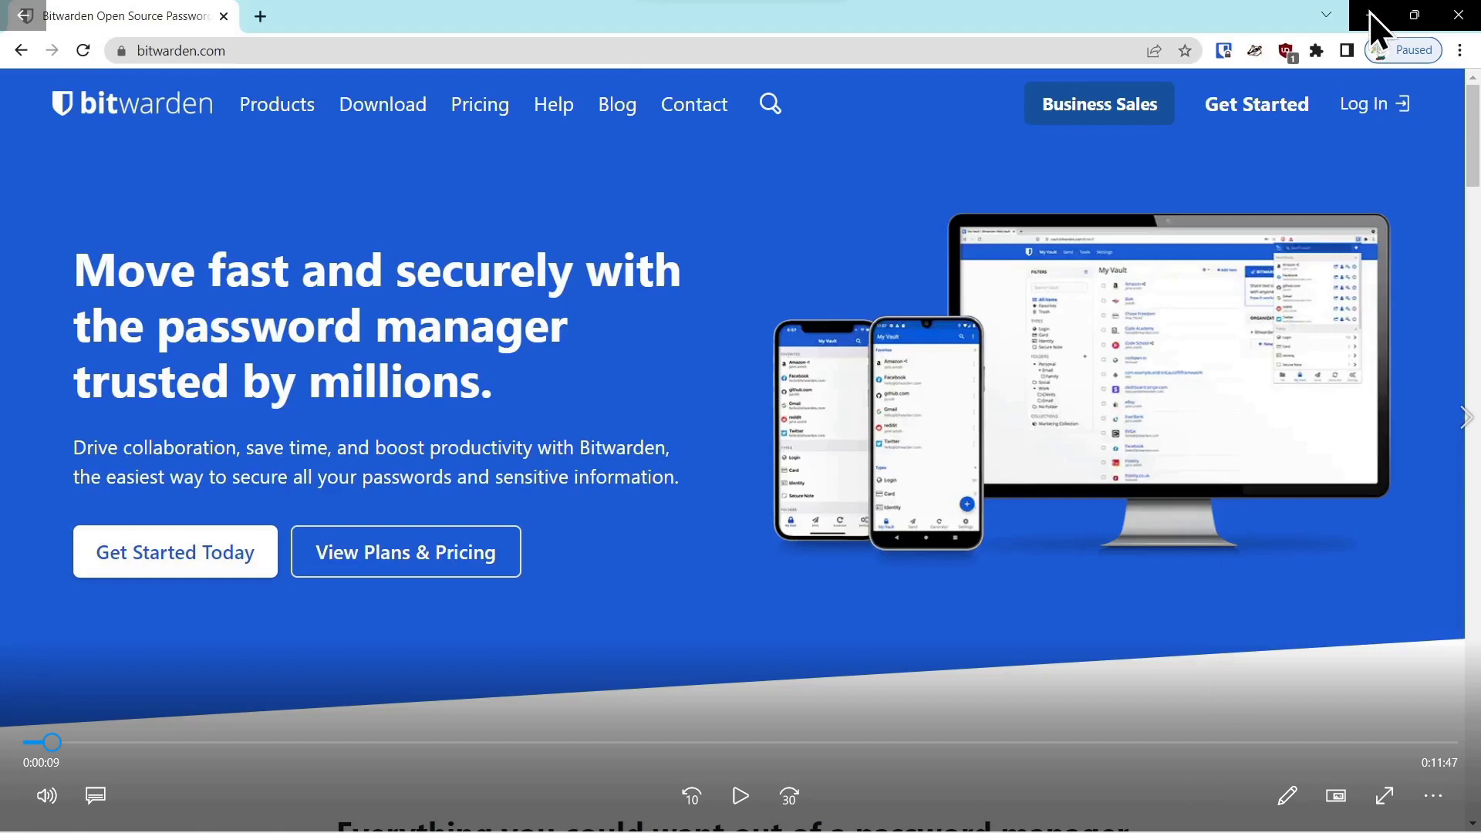
Step: Switch to OBS, attempt to start streaming, and set the missing stream service to YouTube - RTMPS
{"action": "key", "text": "alt+Tab"}
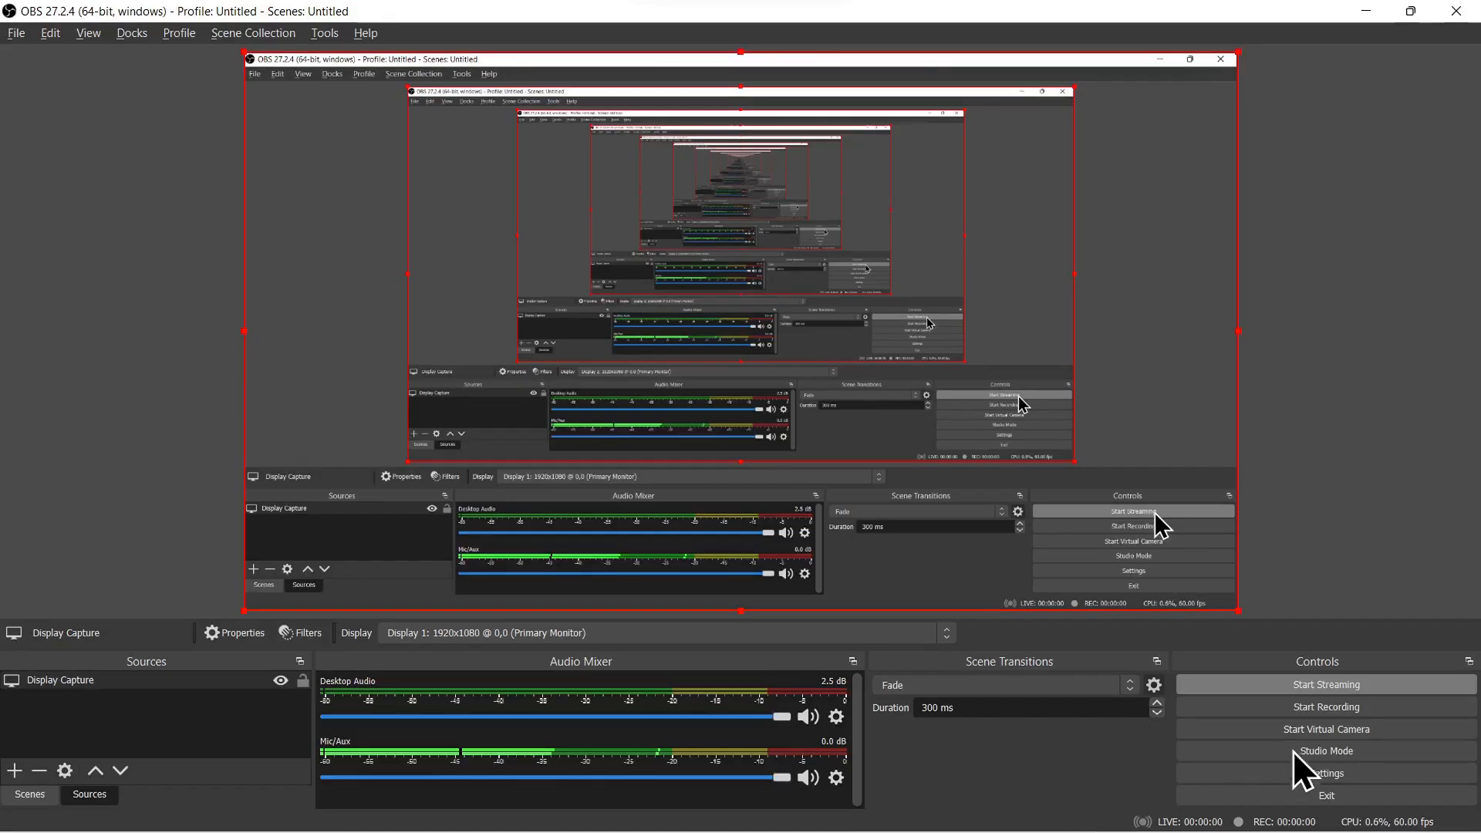
{"action": "left_click", "coordinate": [1321, 687]}
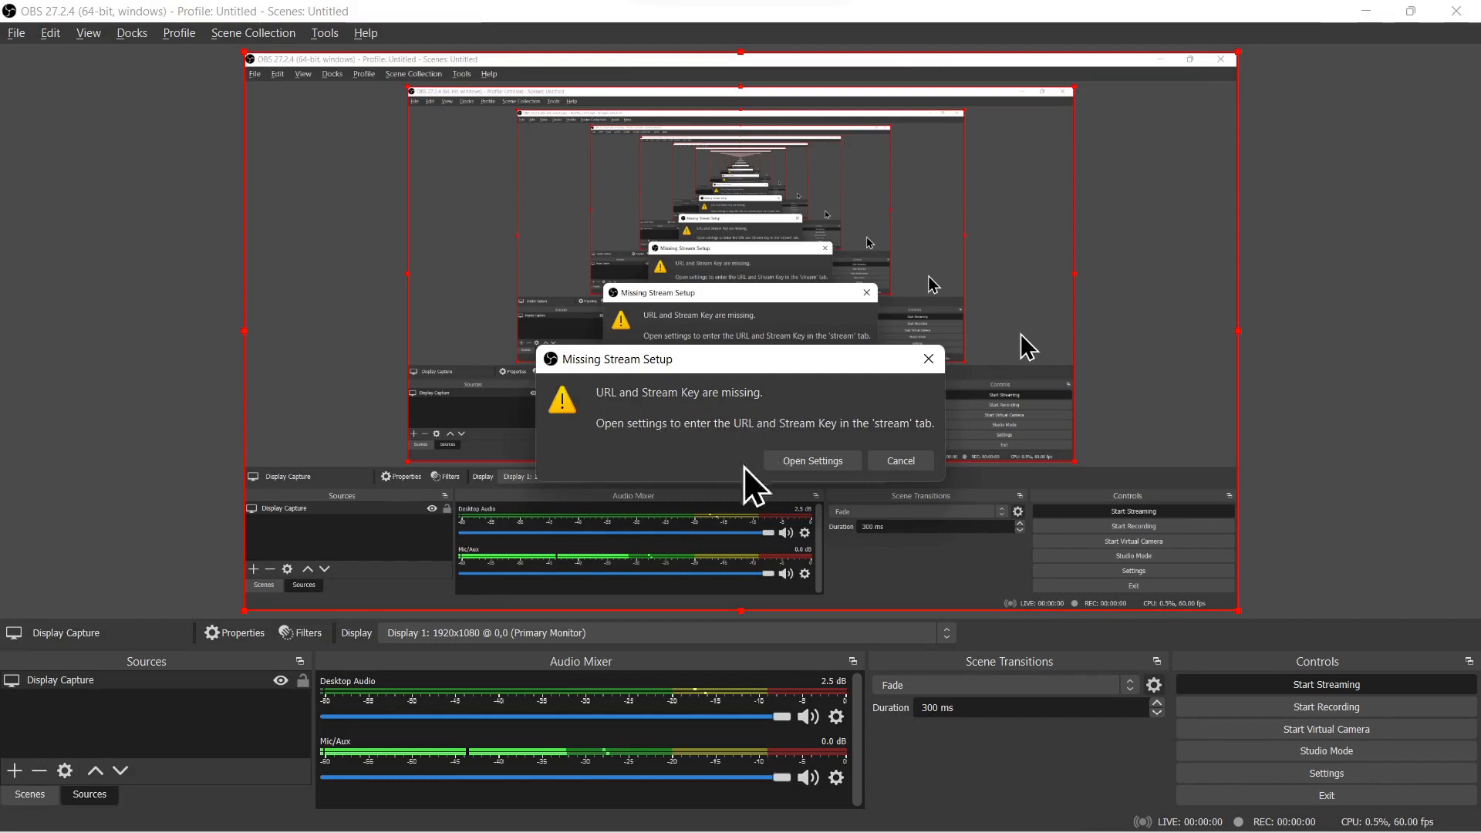
{"action": "left_click", "coordinate": [808, 458]}
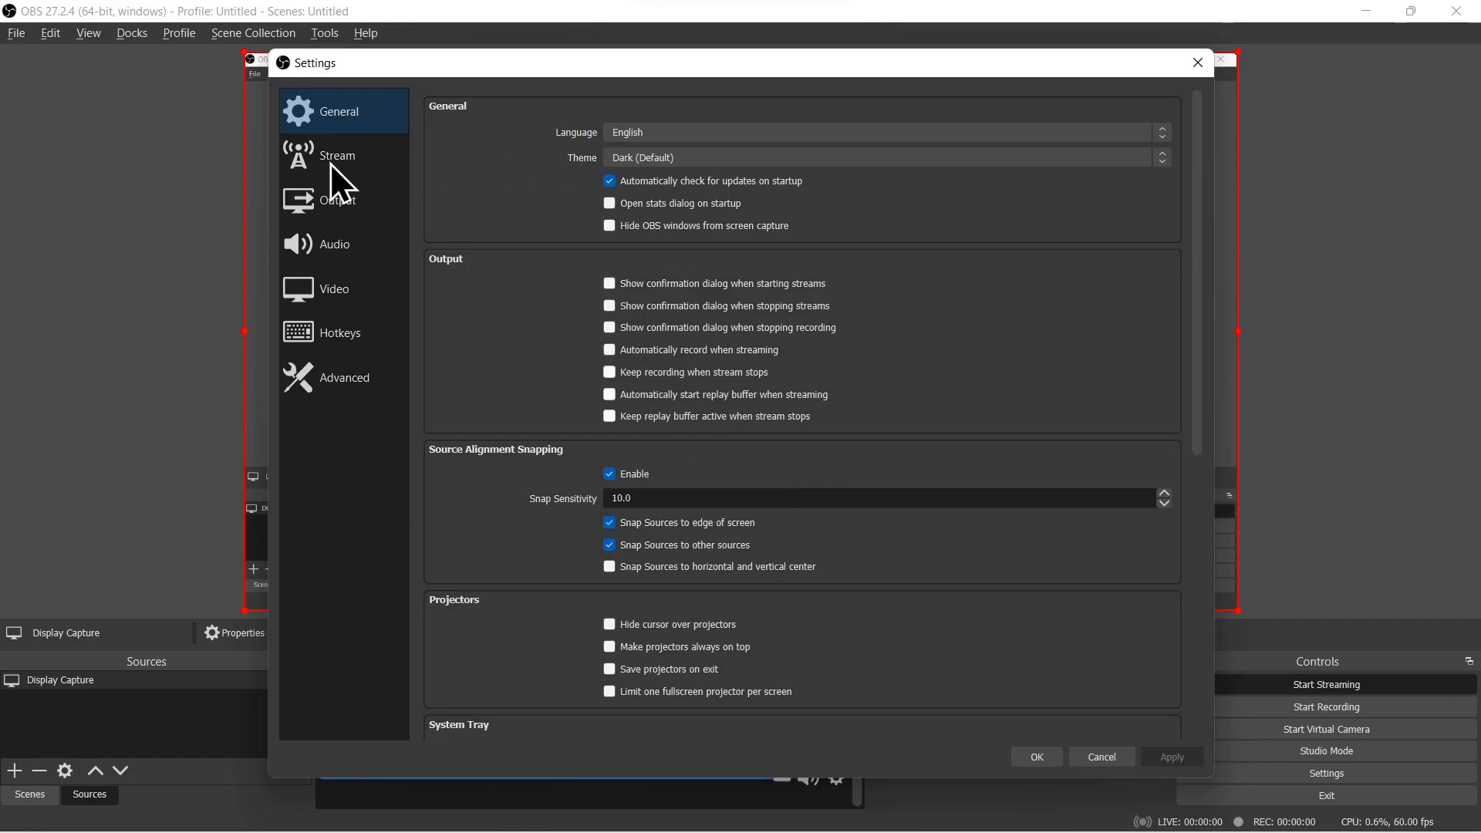
{"action": "left_click", "coordinate": [337, 184]}
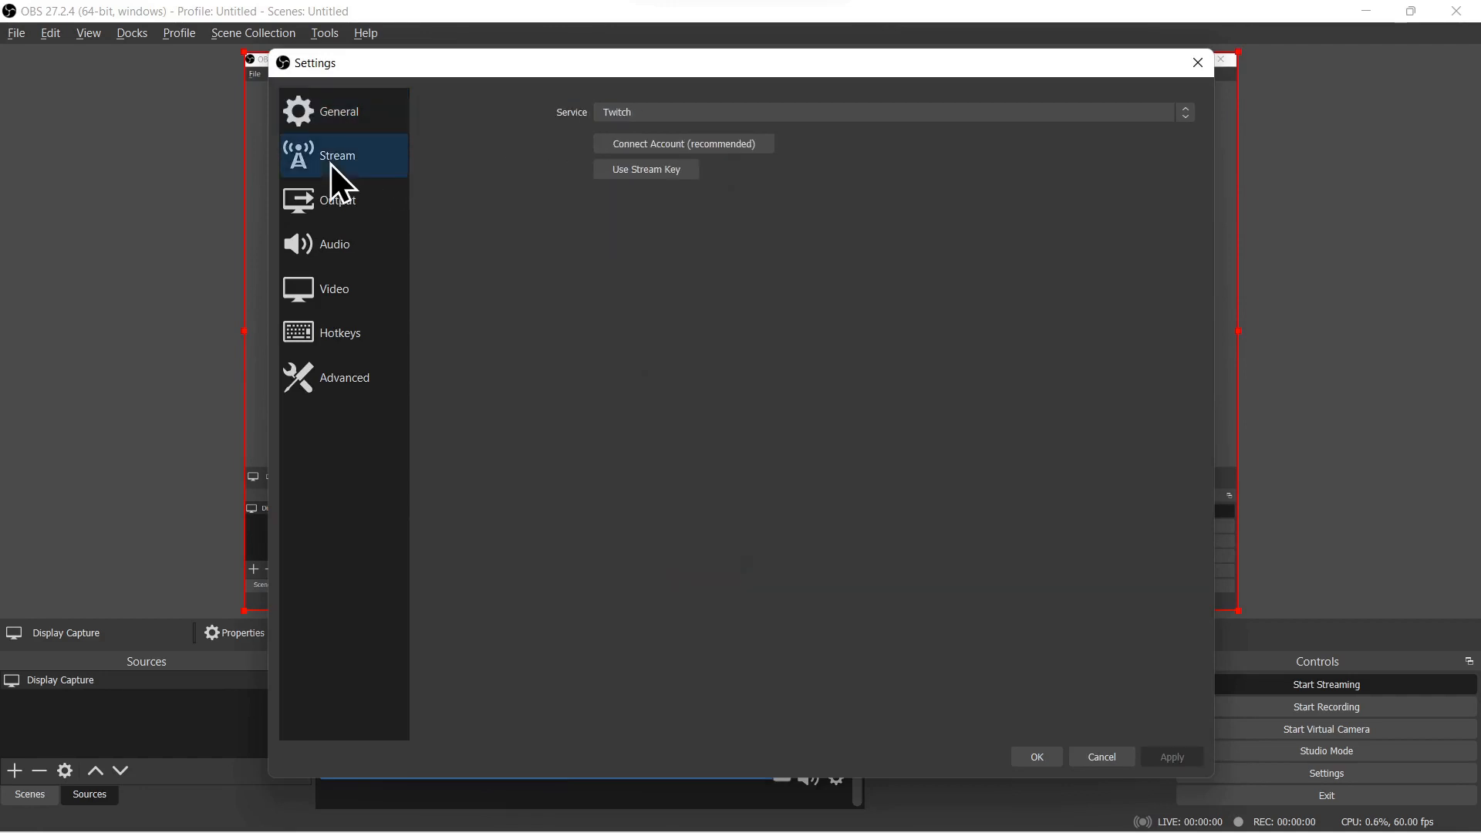
{"action": "left_click", "coordinate": [646, 116]}
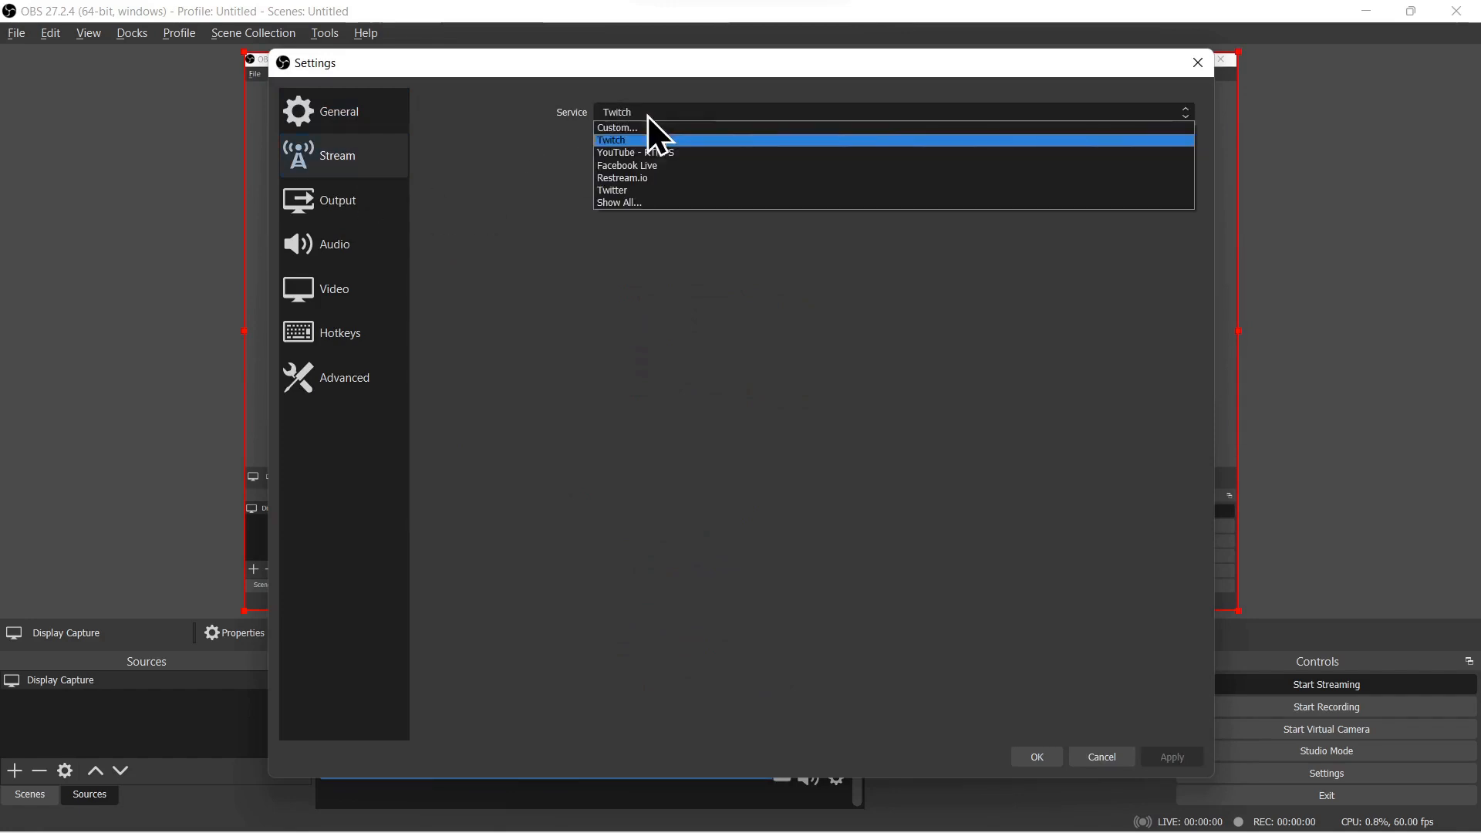
{"action": "left_click", "coordinate": [632, 153]}
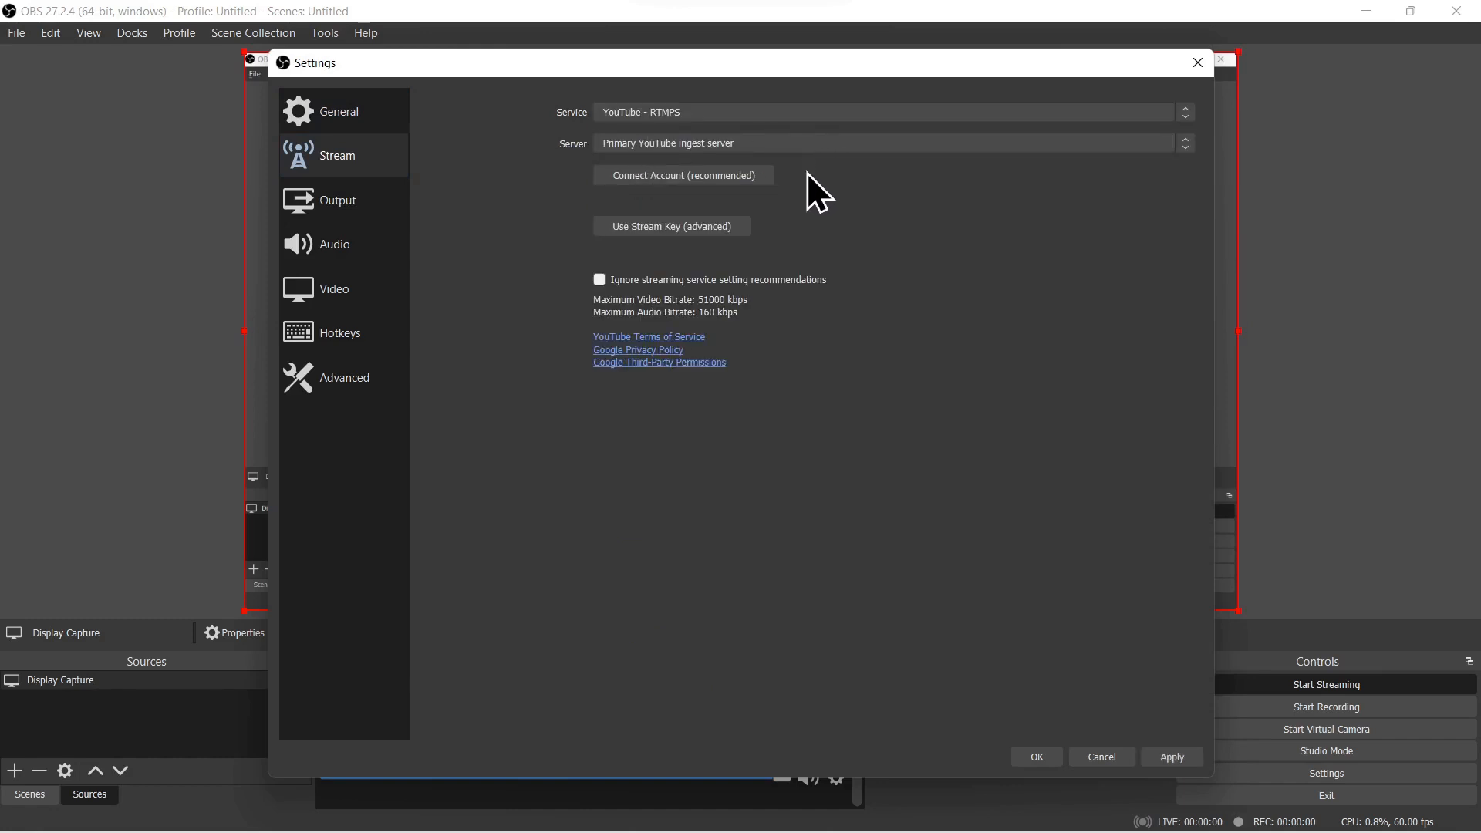
Step: Begin connecting the YouTube account, choose the channel's Google account, and review the YouTube permissions requested
{"action": "left_click", "coordinate": [642, 182]}
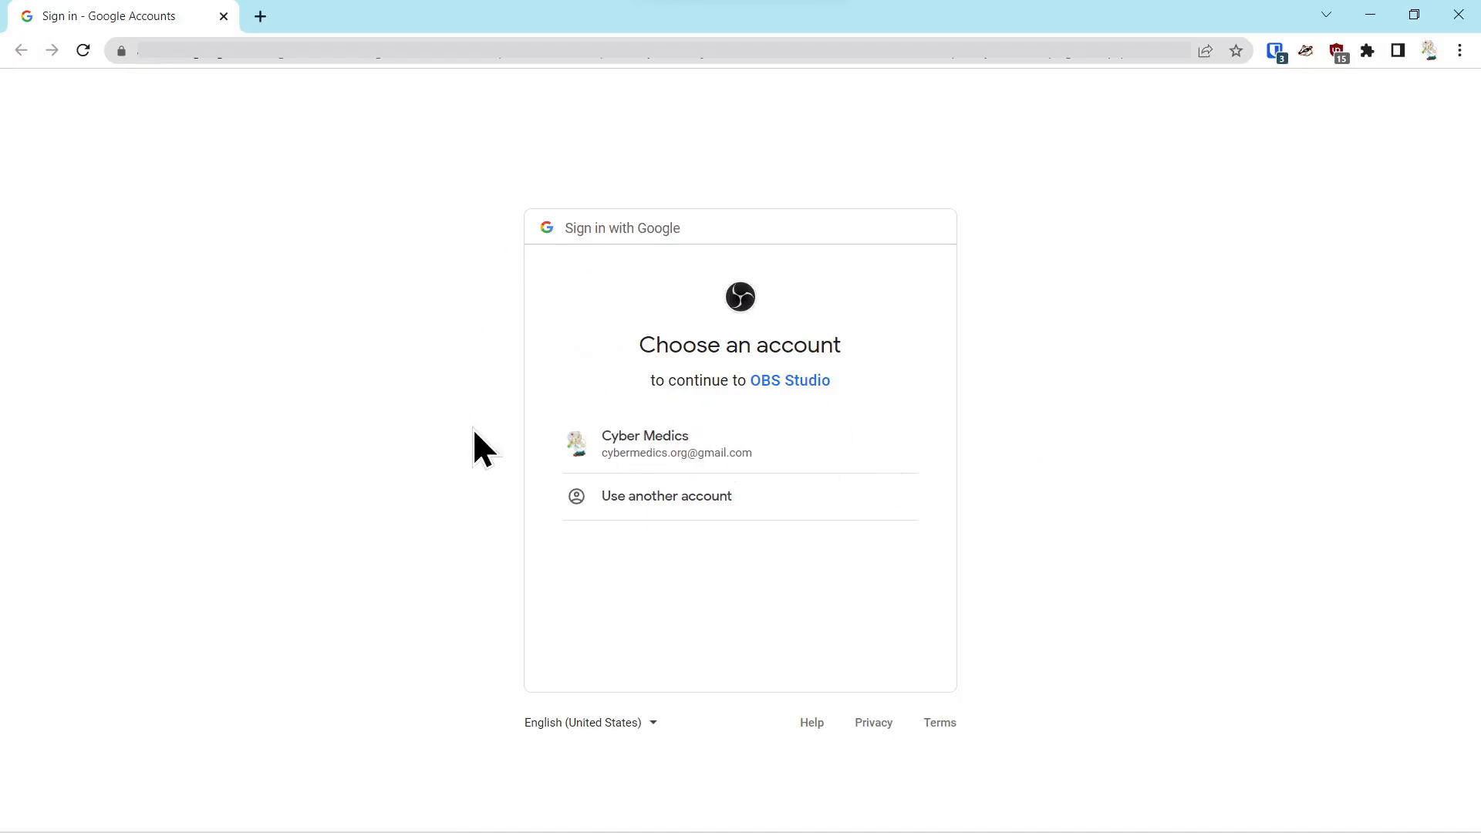
{"action": "left_click", "coordinate": [647, 443]}
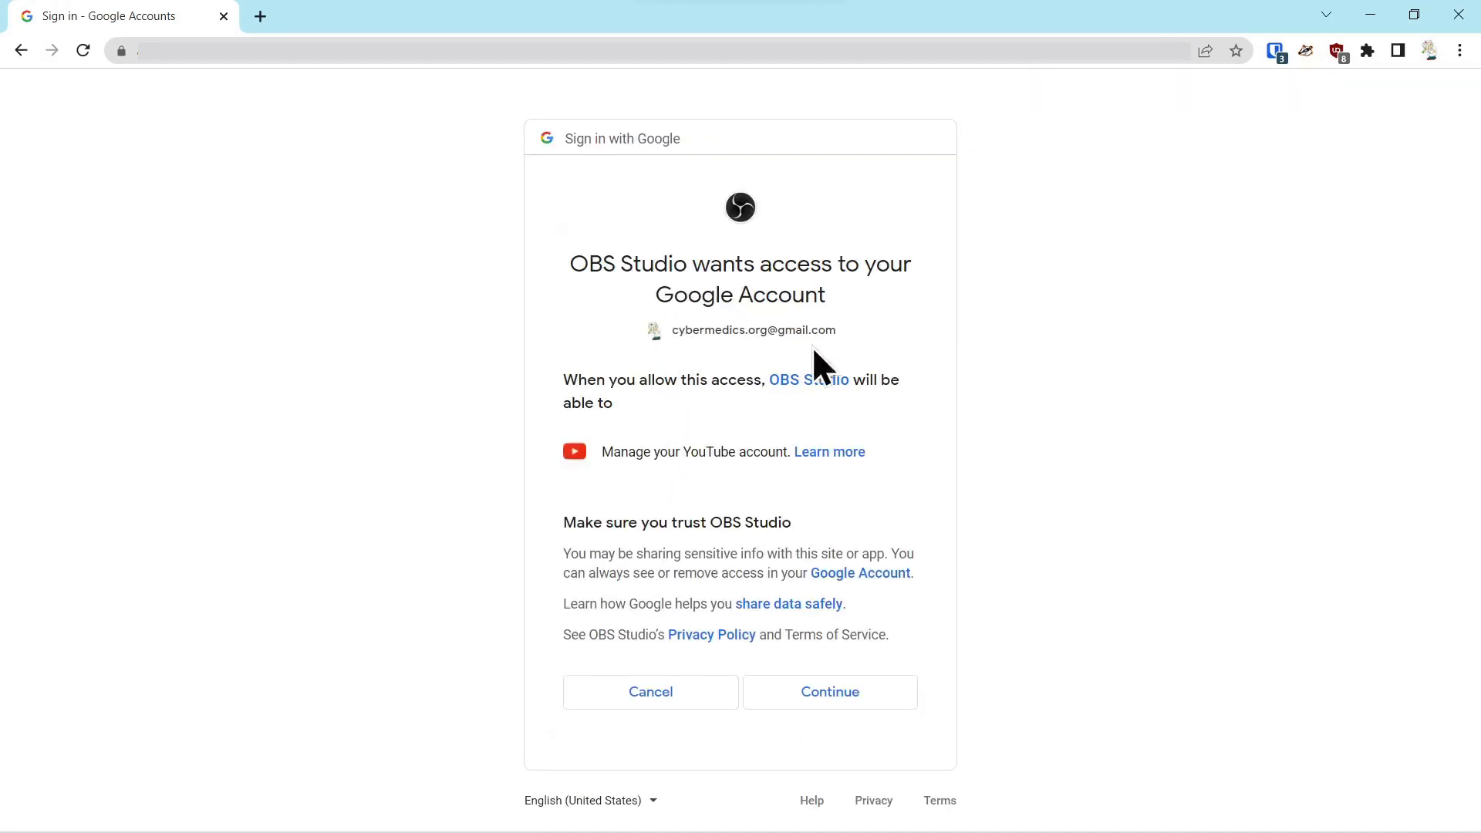
{"action": "left_click", "coordinate": [816, 454]}
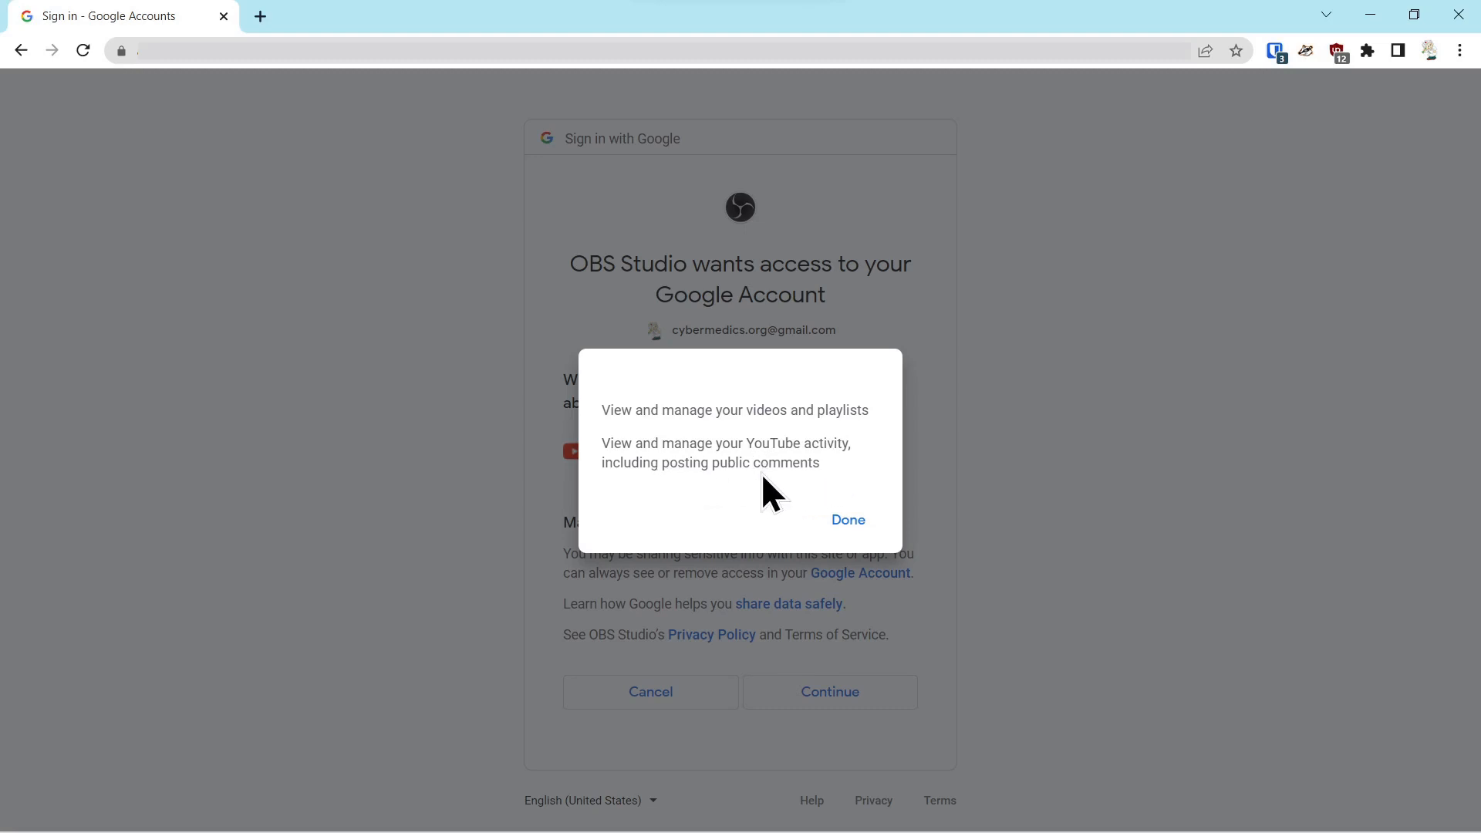
{"action": "left_click", "coordinate": [843, 518]}
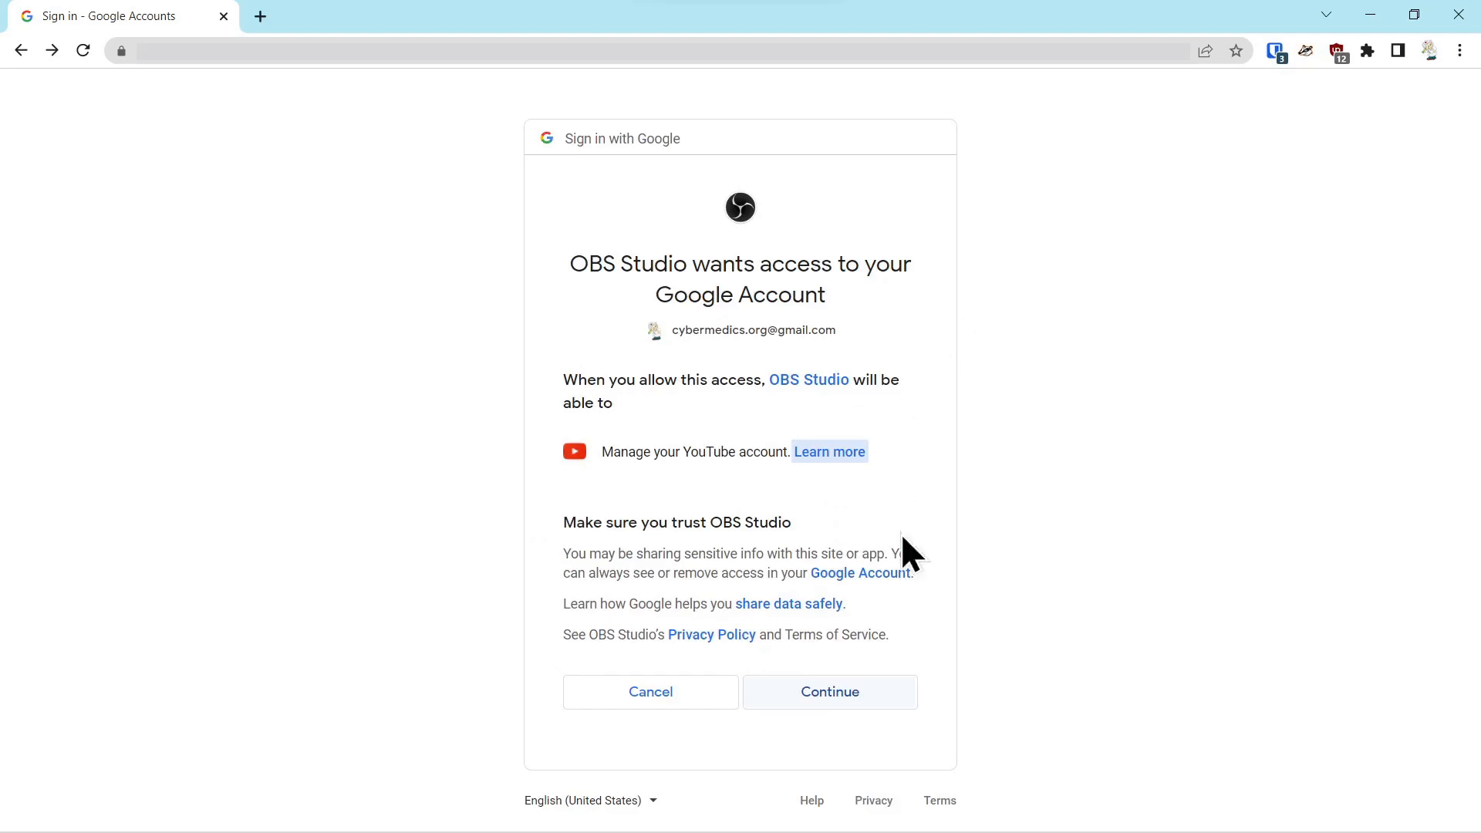
Step: Grant OBS Studio access to the Google account, signing in with the account password and completing 2-Step Verification
{"action": "left_click", "coordinate": [821, 692]}
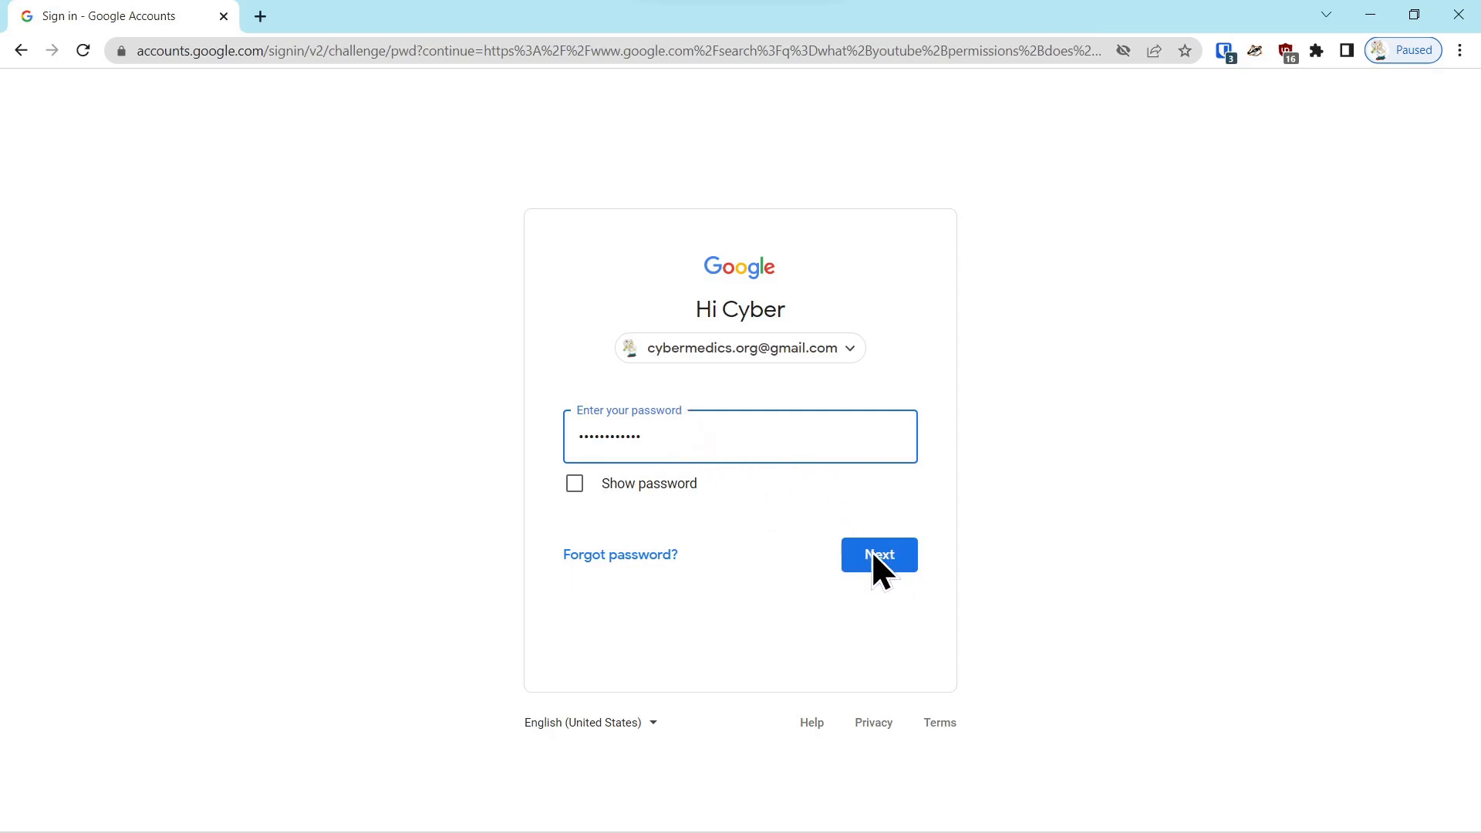
{"action": "left_click", "coordinate": [887, 563]}
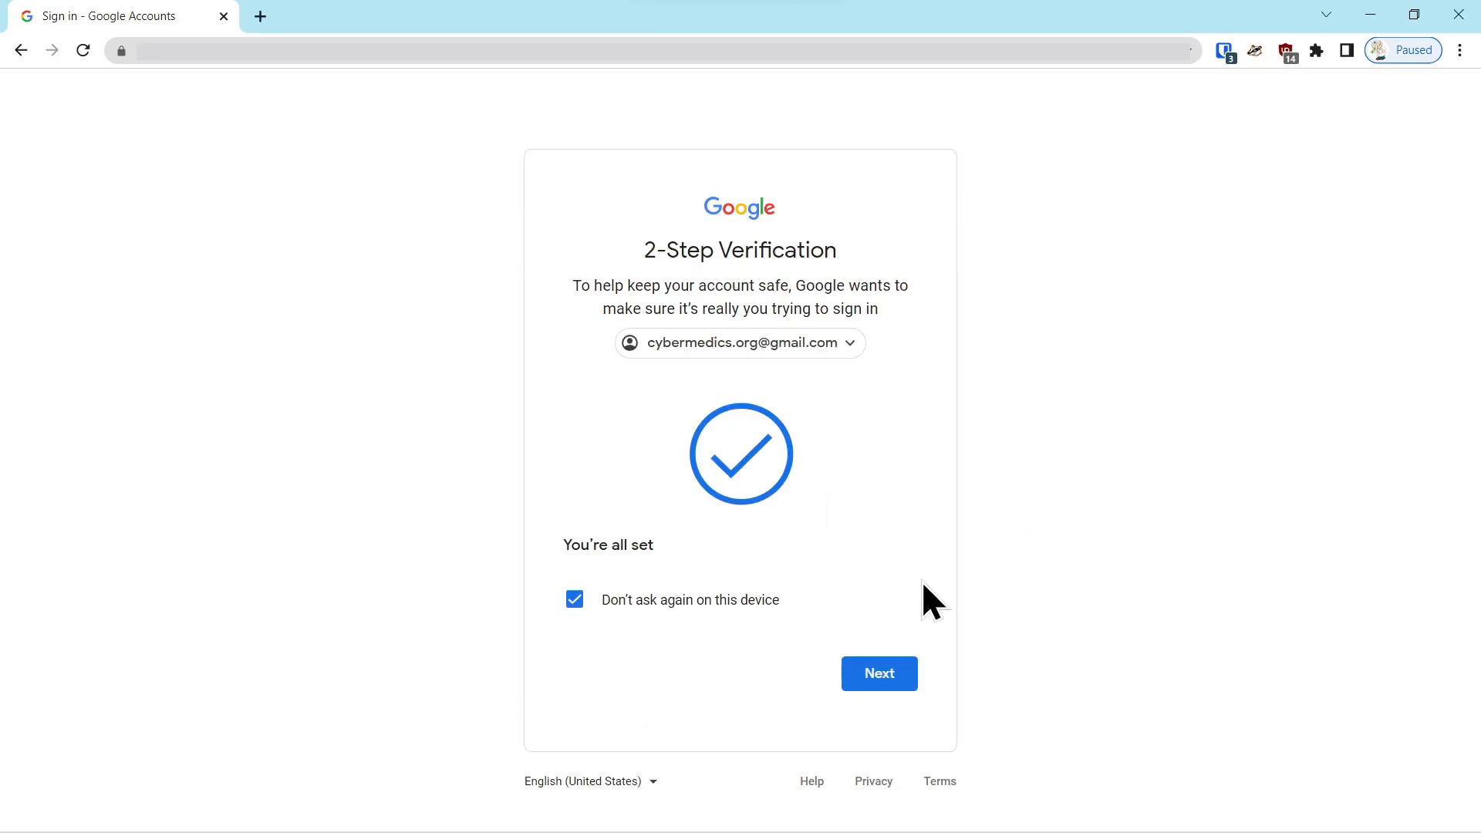
{"action": "left_click", "coordinate": [899, 679]}
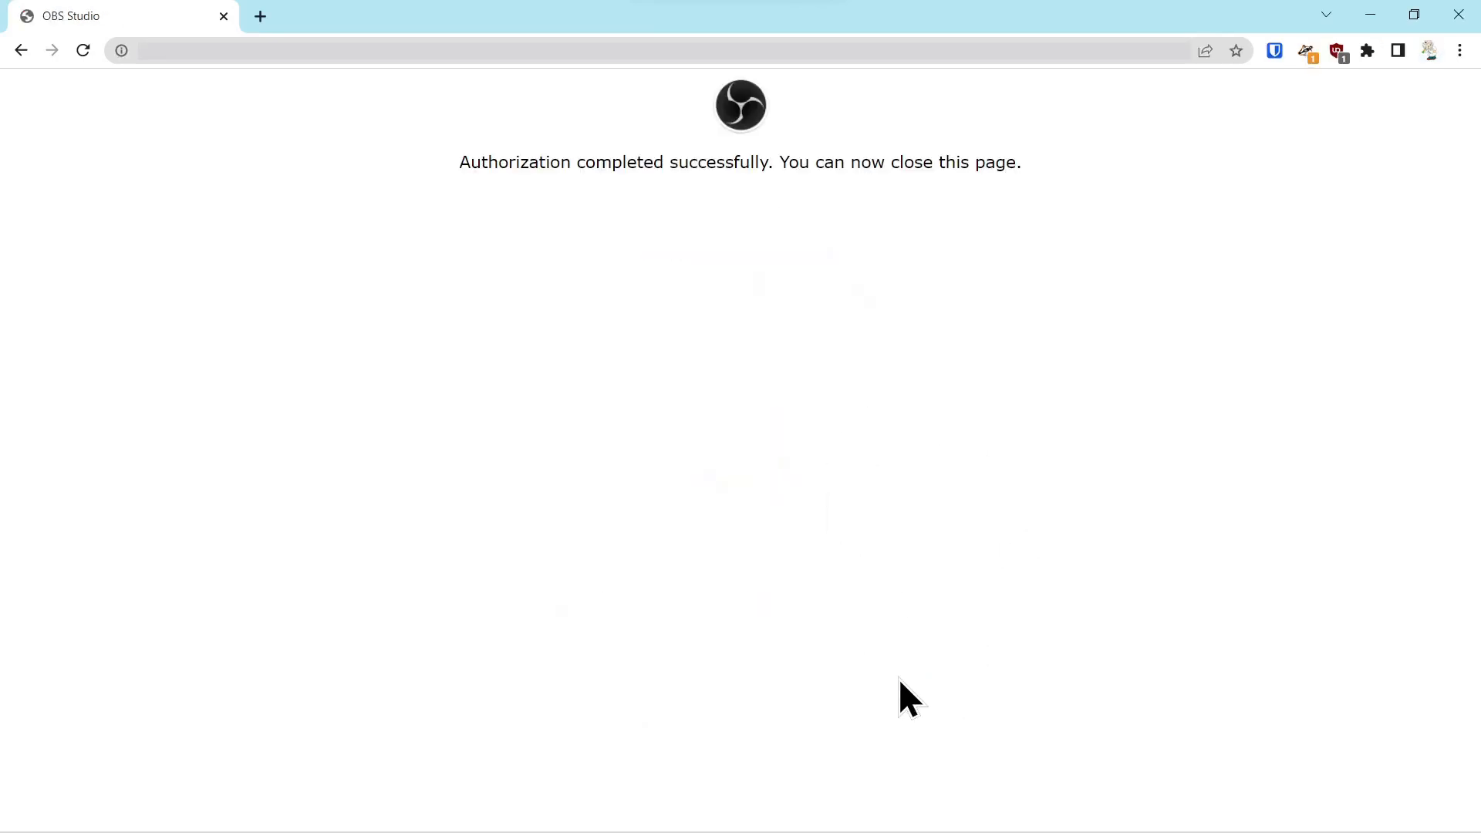
Step: Close the authorization page, and apply and save the stream settings with the connected YouTube account
{"action": "left_click", "coordinate": [1459, 16]}
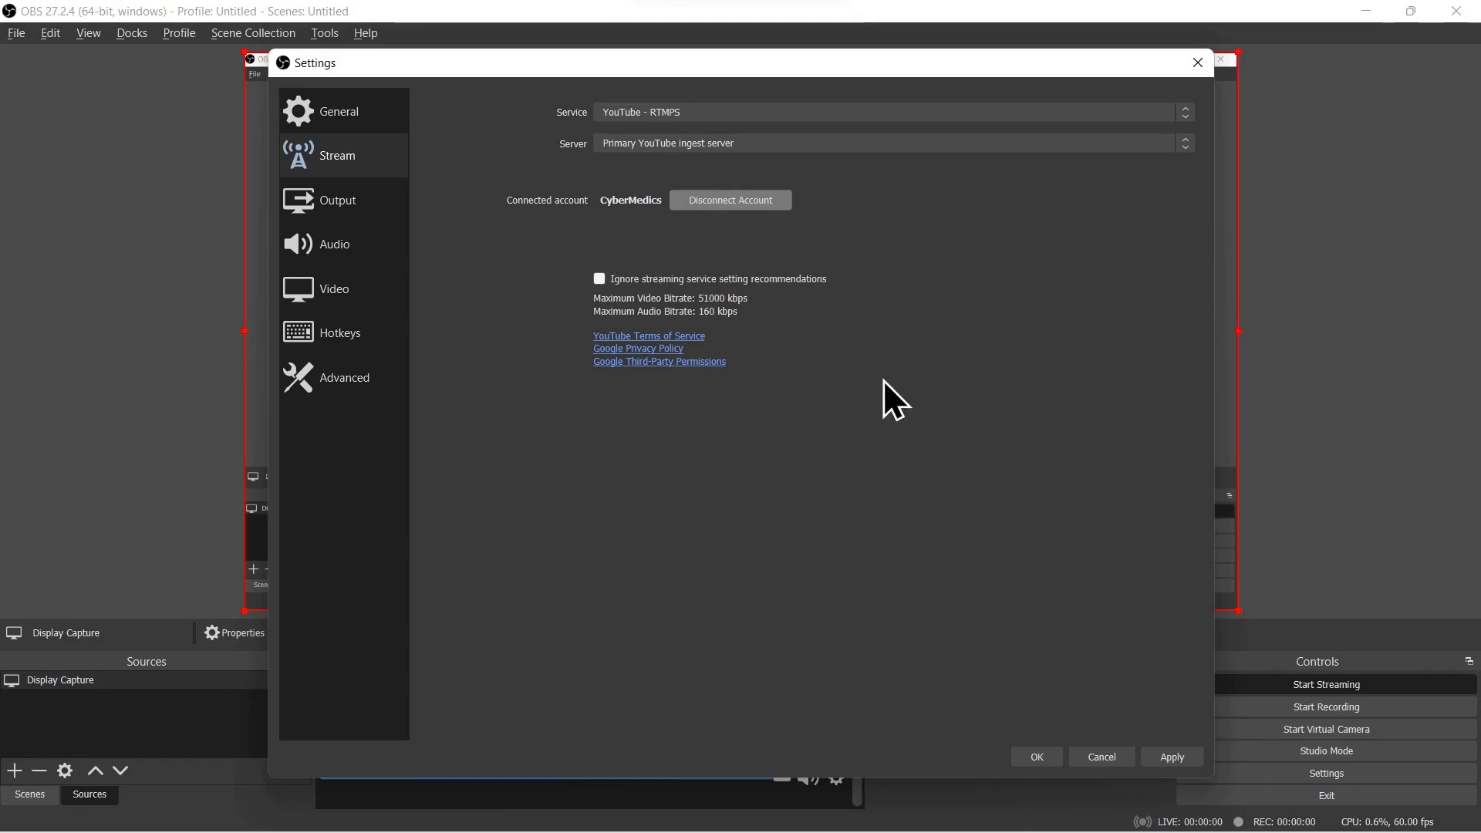
{"action": "left_click", "coordinate": [1172, 757]}
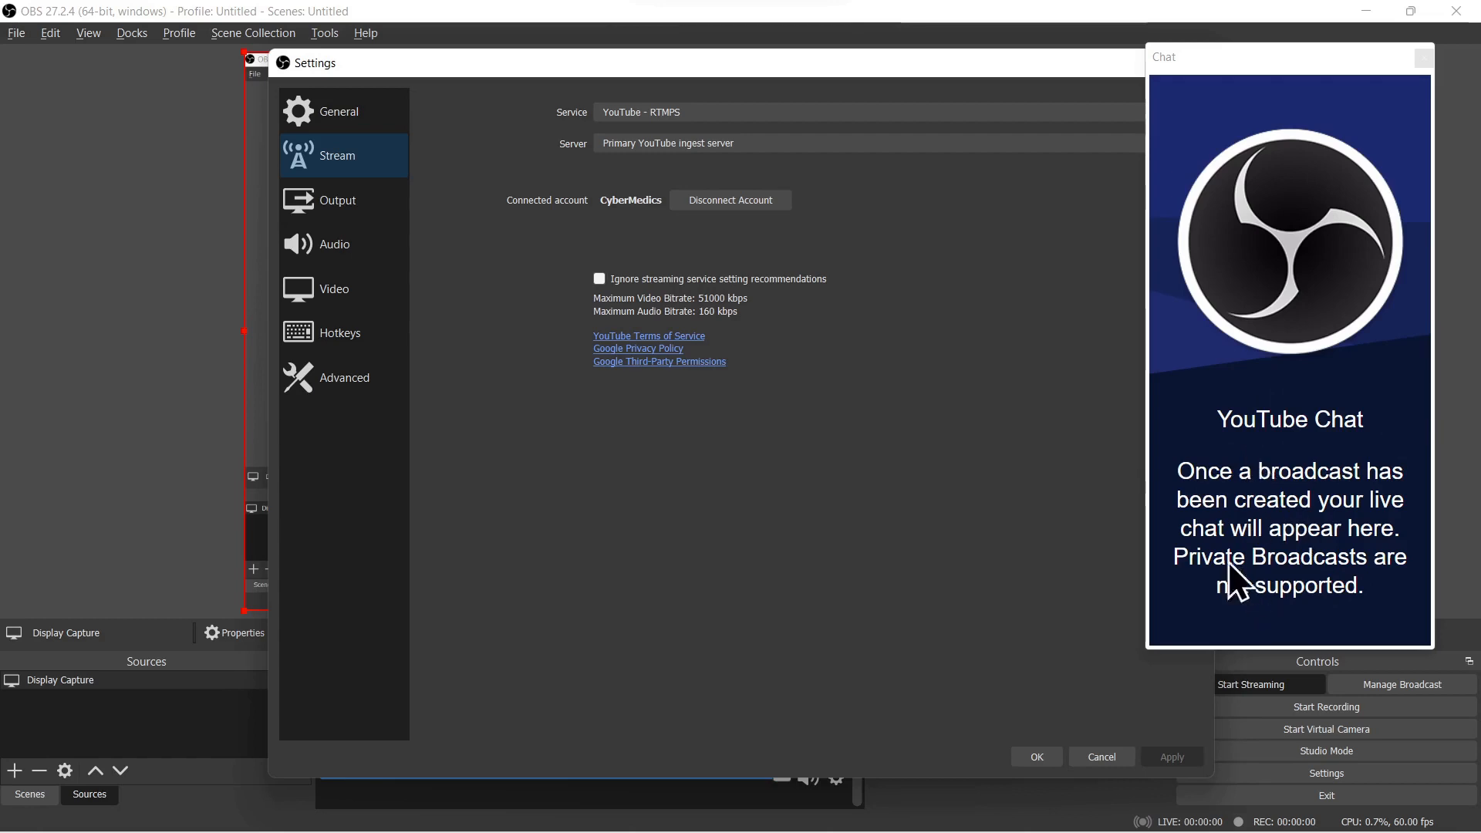
{"action": "left_click", "coordinate": [1030, 757]}
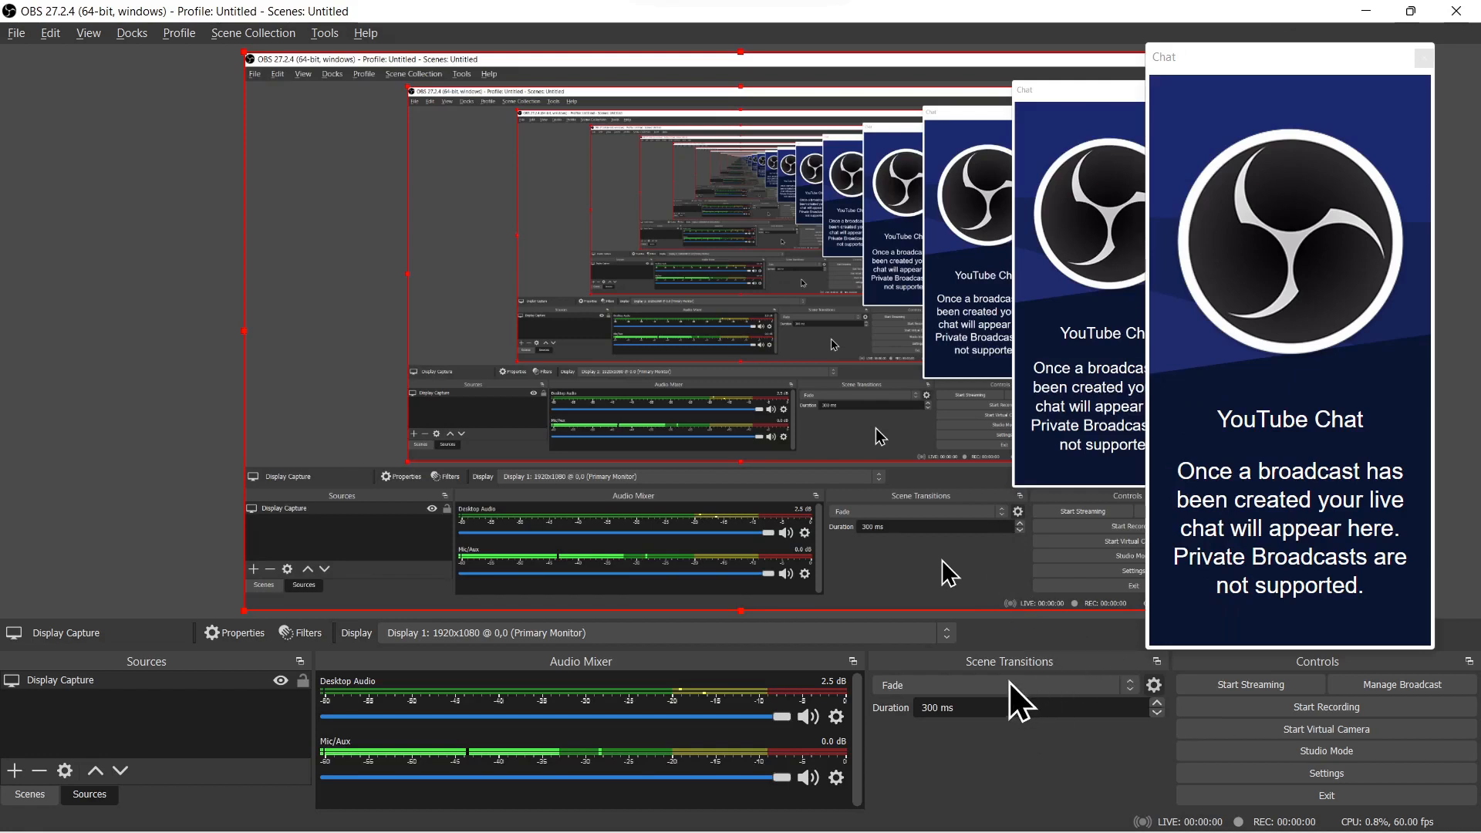
Step: Set up a new broadcast titled "Cyber Medicss Live Stream 22 May 2022" with the description "Live Stream Information on Bitwarden 2nd Factor identification."
{"action": "left_click", "coordinate": [1253, 684]}
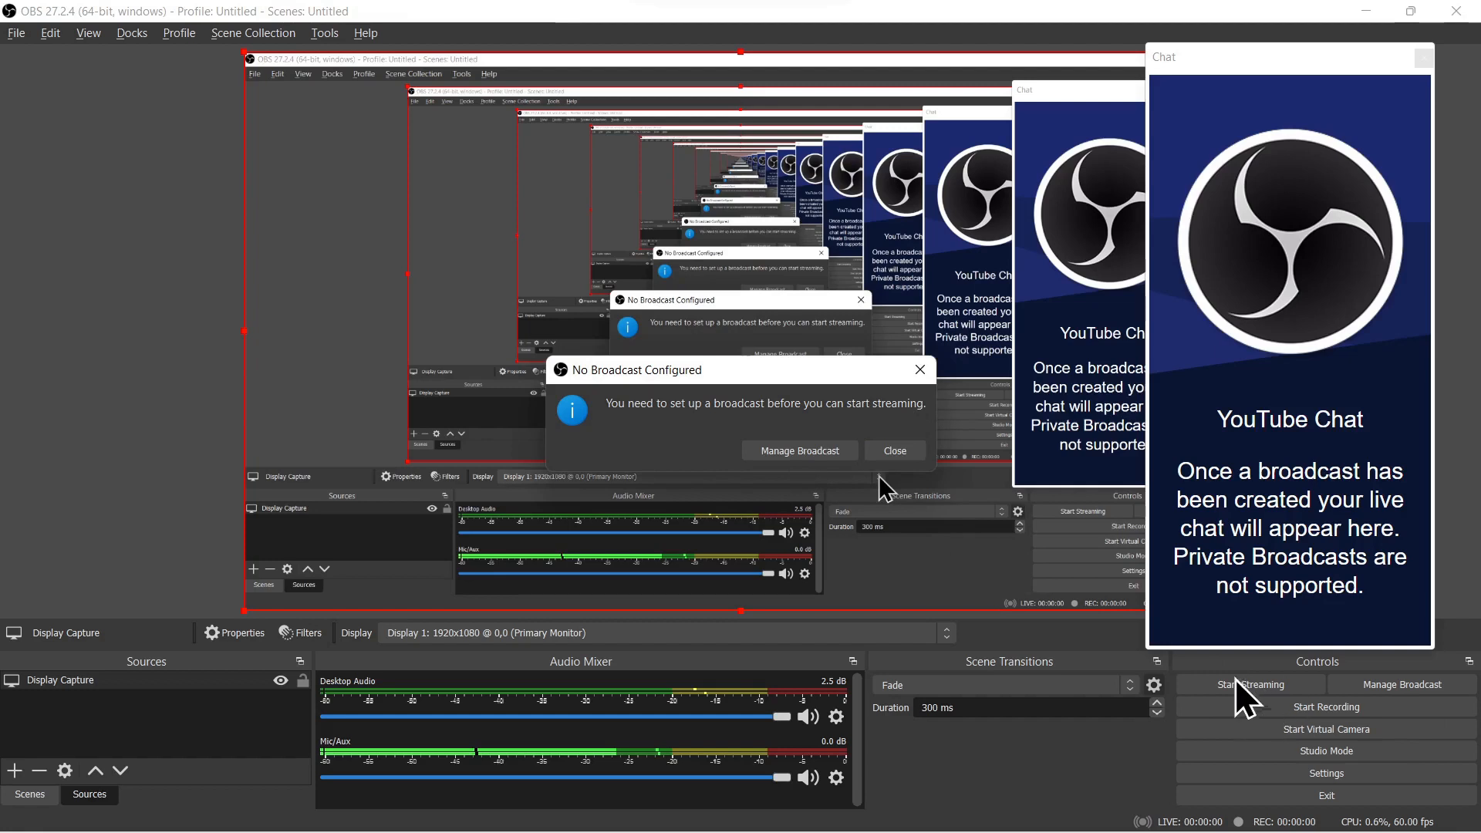
{"action": "left_click", "coordinate": [780, 451]}
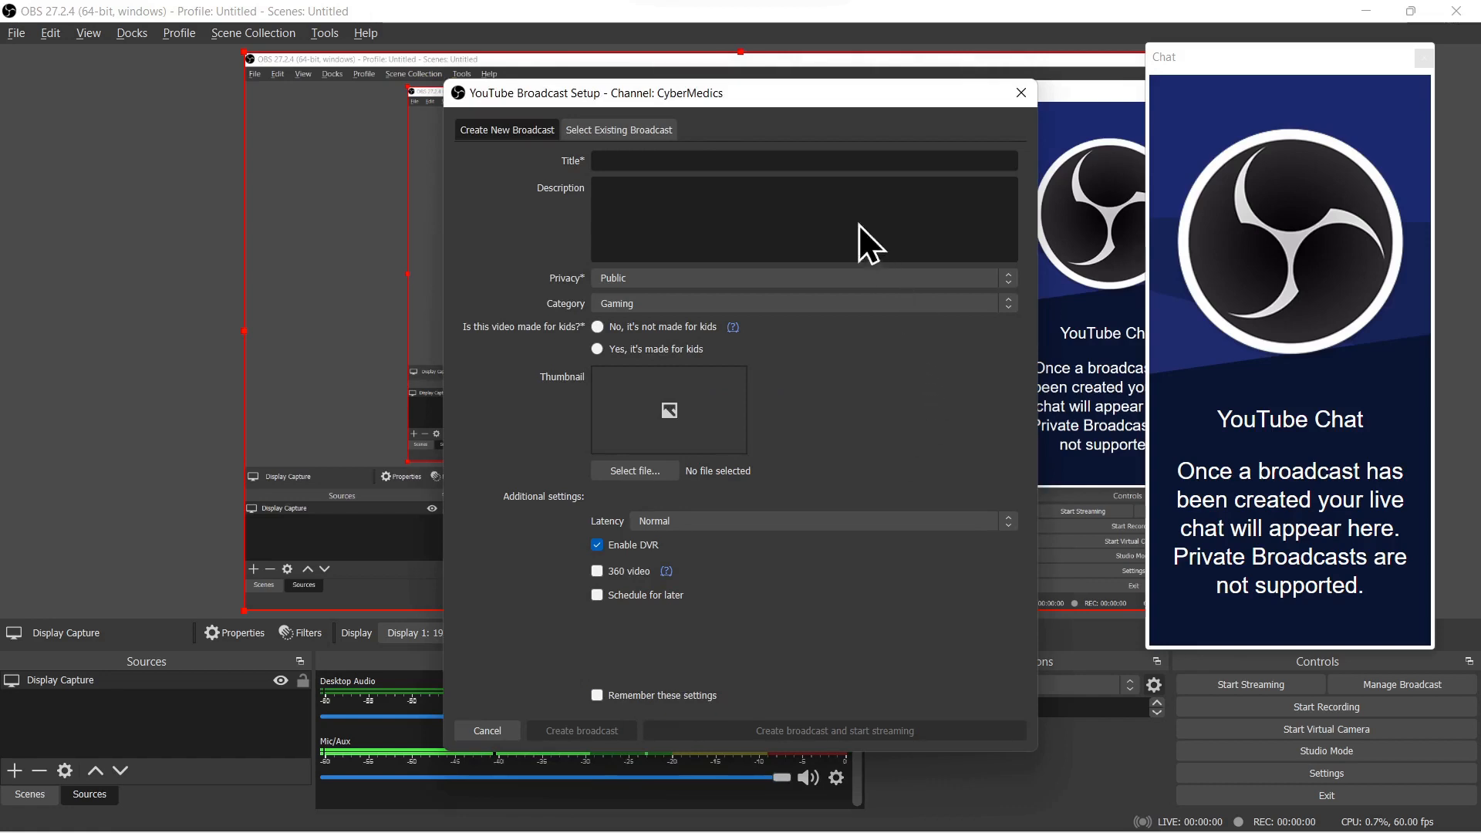
{"action": "left_click", "coordinate": [618, 162]}
{"action": "type", "text": "Cyber Medicss Live Stream 22 May 2022"}
{"action": "left_click", "coordinate": [626, 218]}
{"action": "type", "text": "Live Stream Information on Bitwarden 2nd Factor identification."}
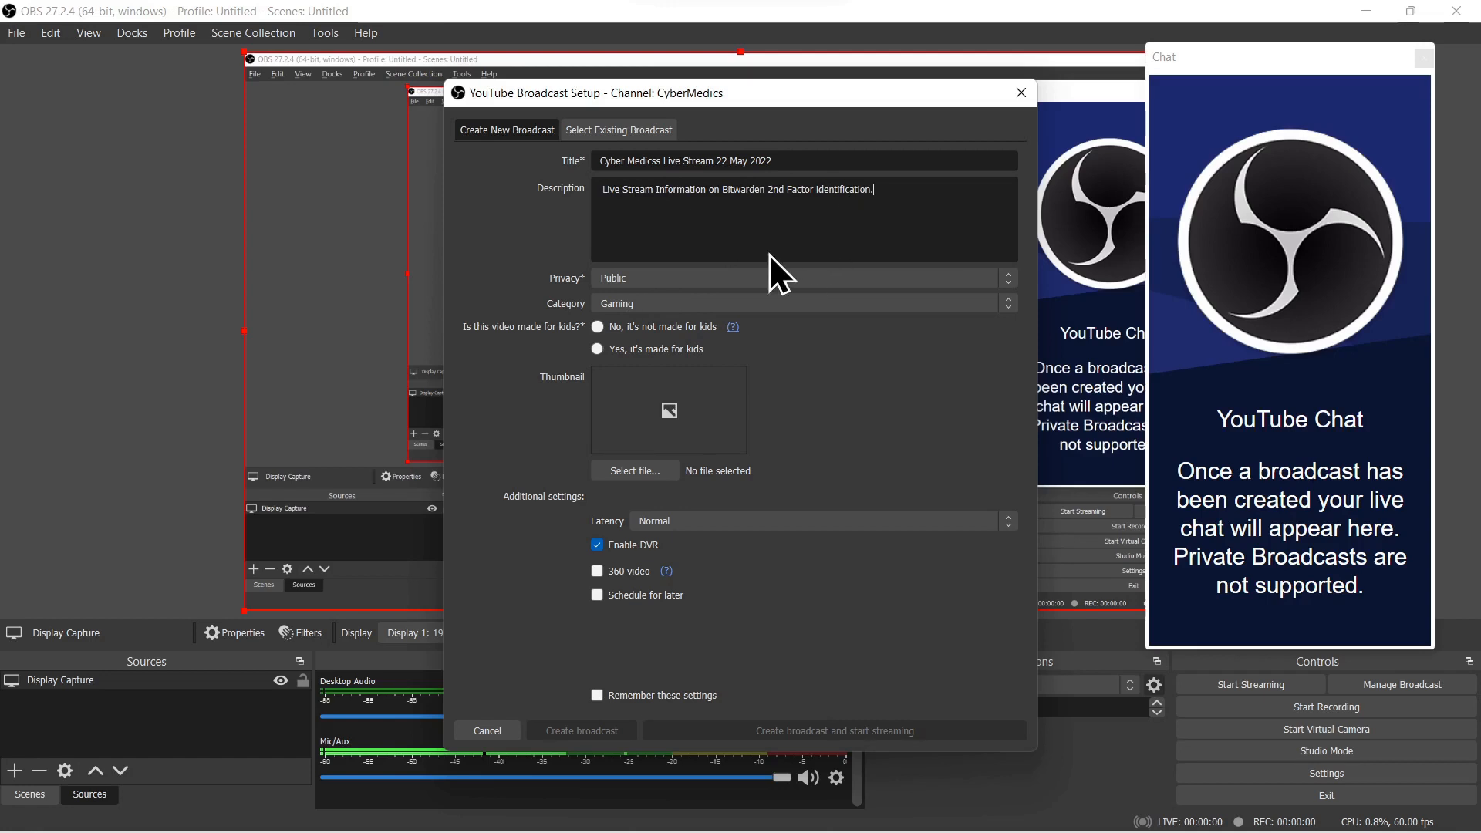
Step: Mark the broadcast as not made for kids and use Bitwarden_Thumbnail_Tips_Tricks2FA.png as its thumbnail
{"action": "left_click", "coordinate": [599, 327]}
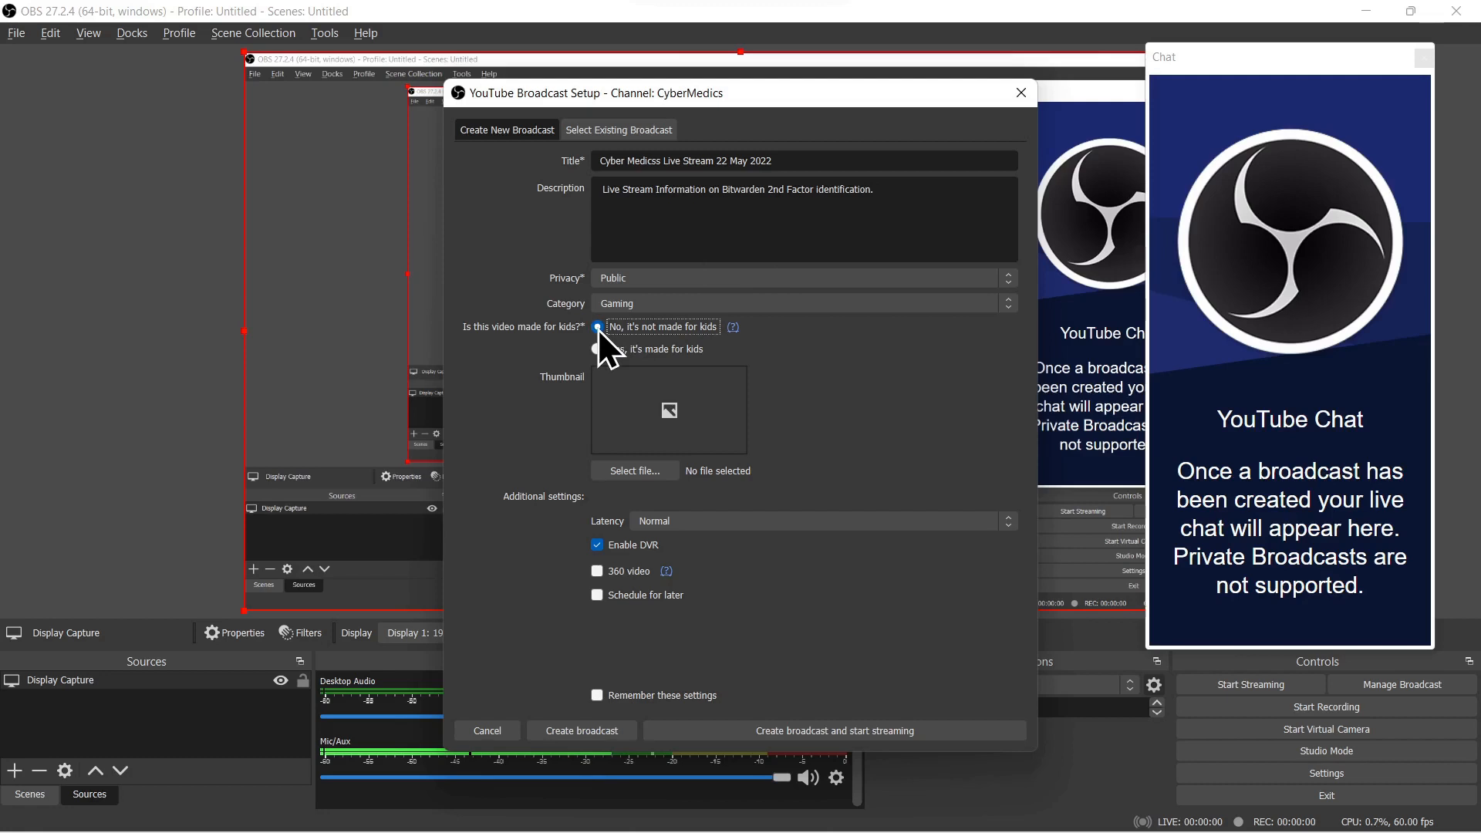
{"action": "left_click", "coordinate": [629, 469]}
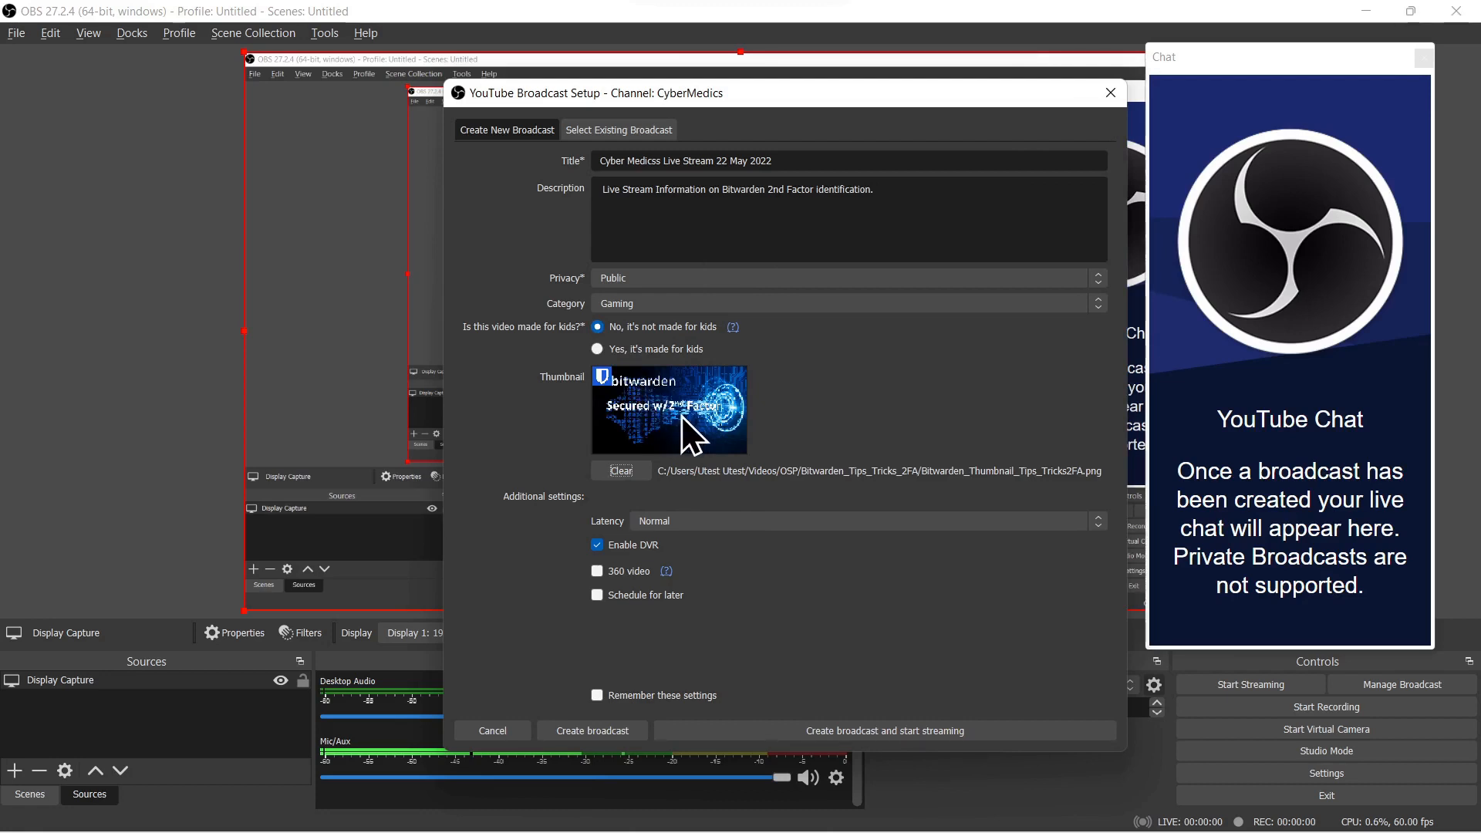
Step: Set the broadcast's privacy to Public and its category to Science & Technology
{"action": "left_click", "coordinate": [654, 279]}
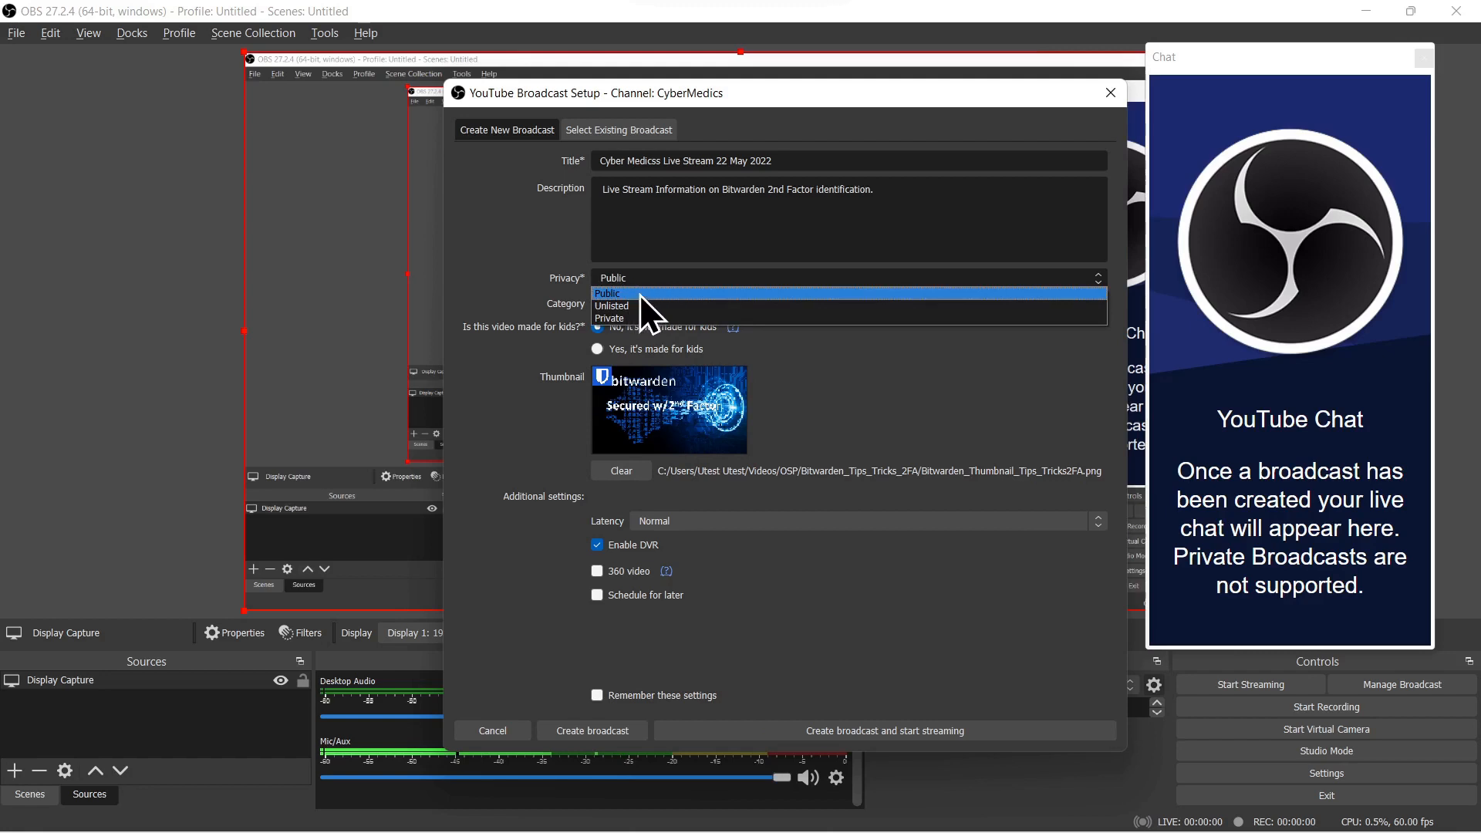
{"action": "left_click", "coordinate": [640, 295]}
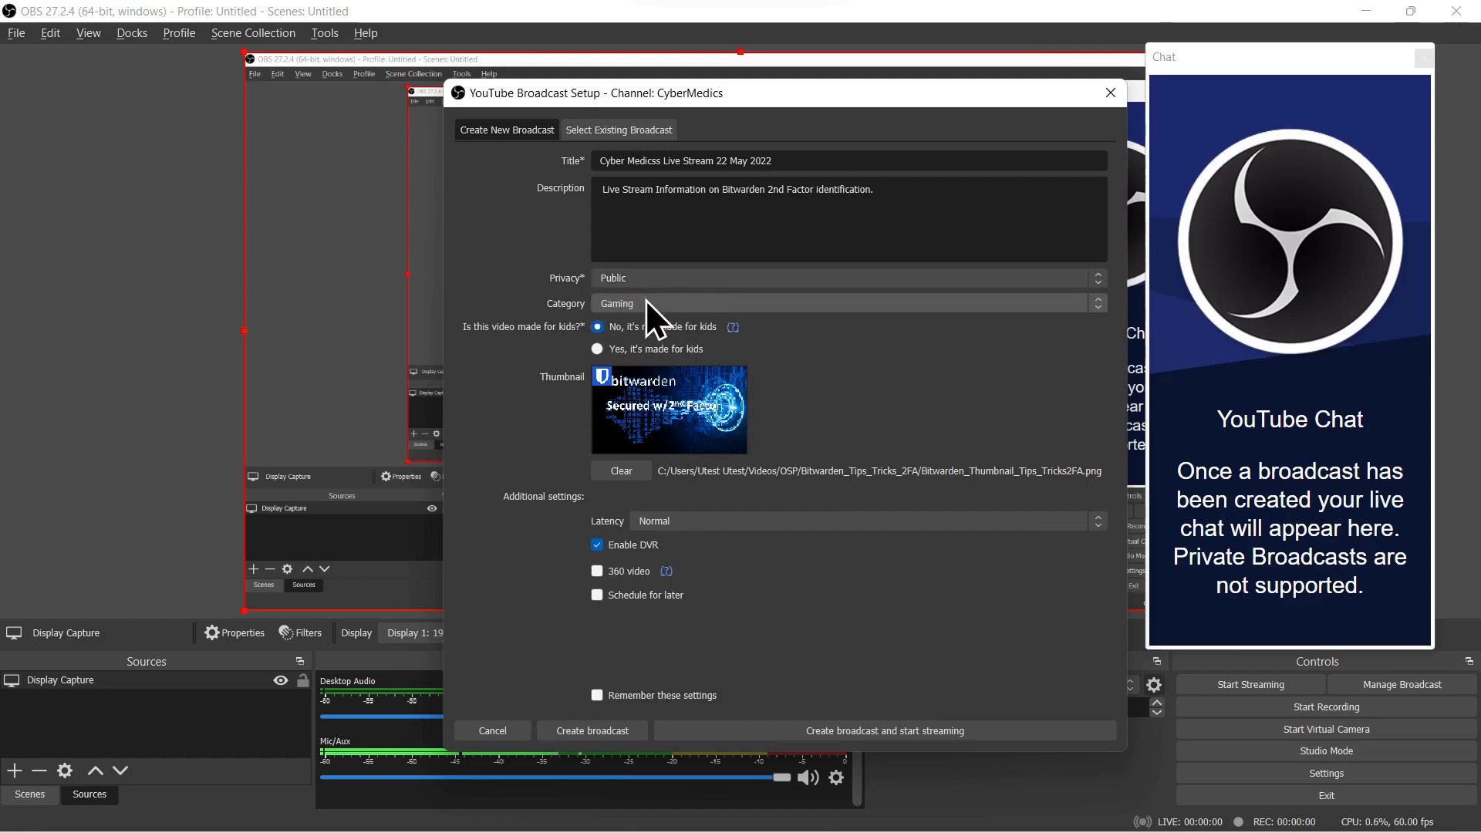
{"action": "left_click", "coordinate": [701, 305]}
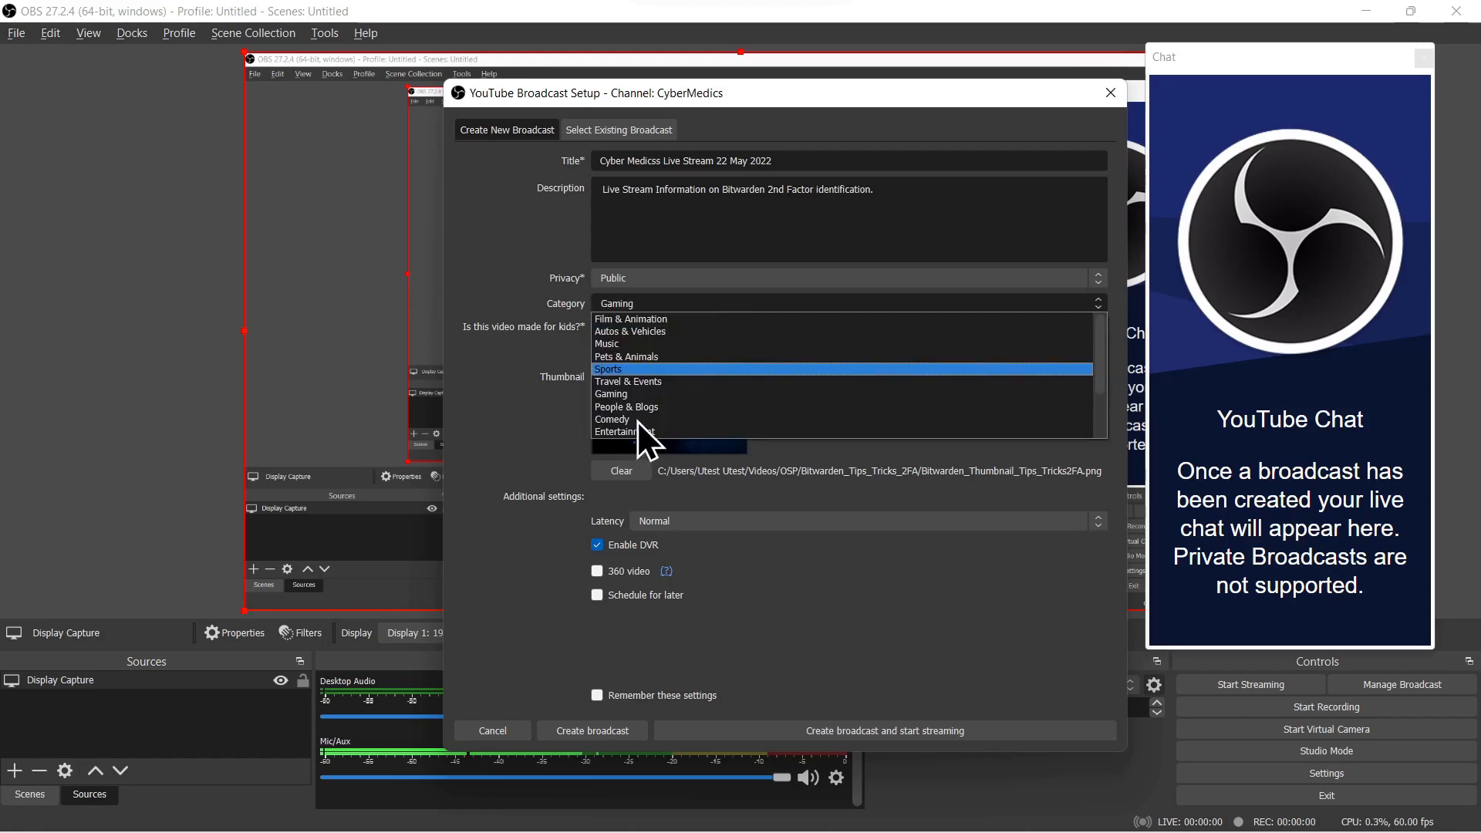
{"action": "scroll", "coordinate": [640, 423], "scroll_direction": "down", "scroll_amount": 2}
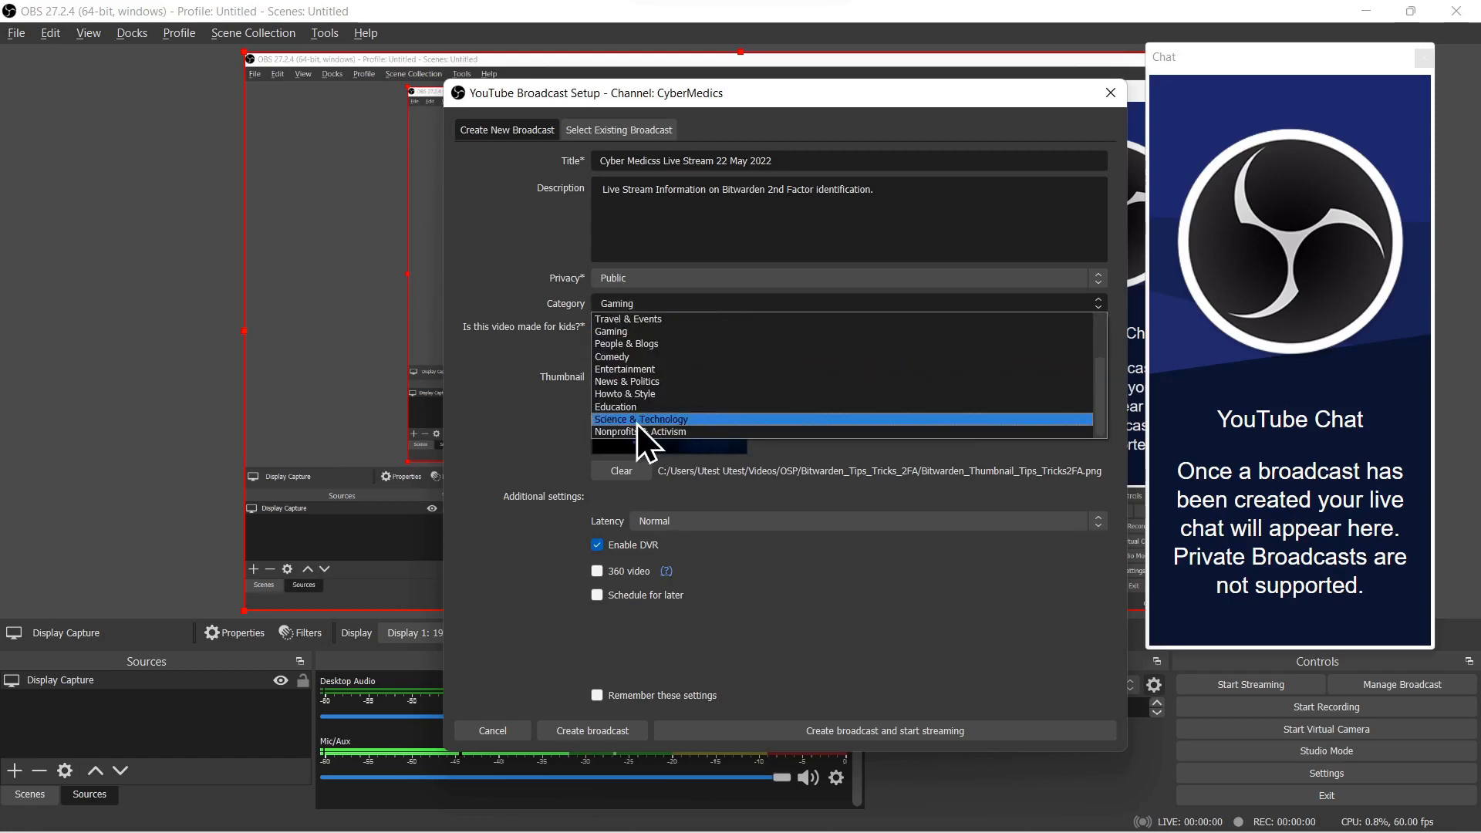
{"action": "left_click", "coordinate": [634, 423]}
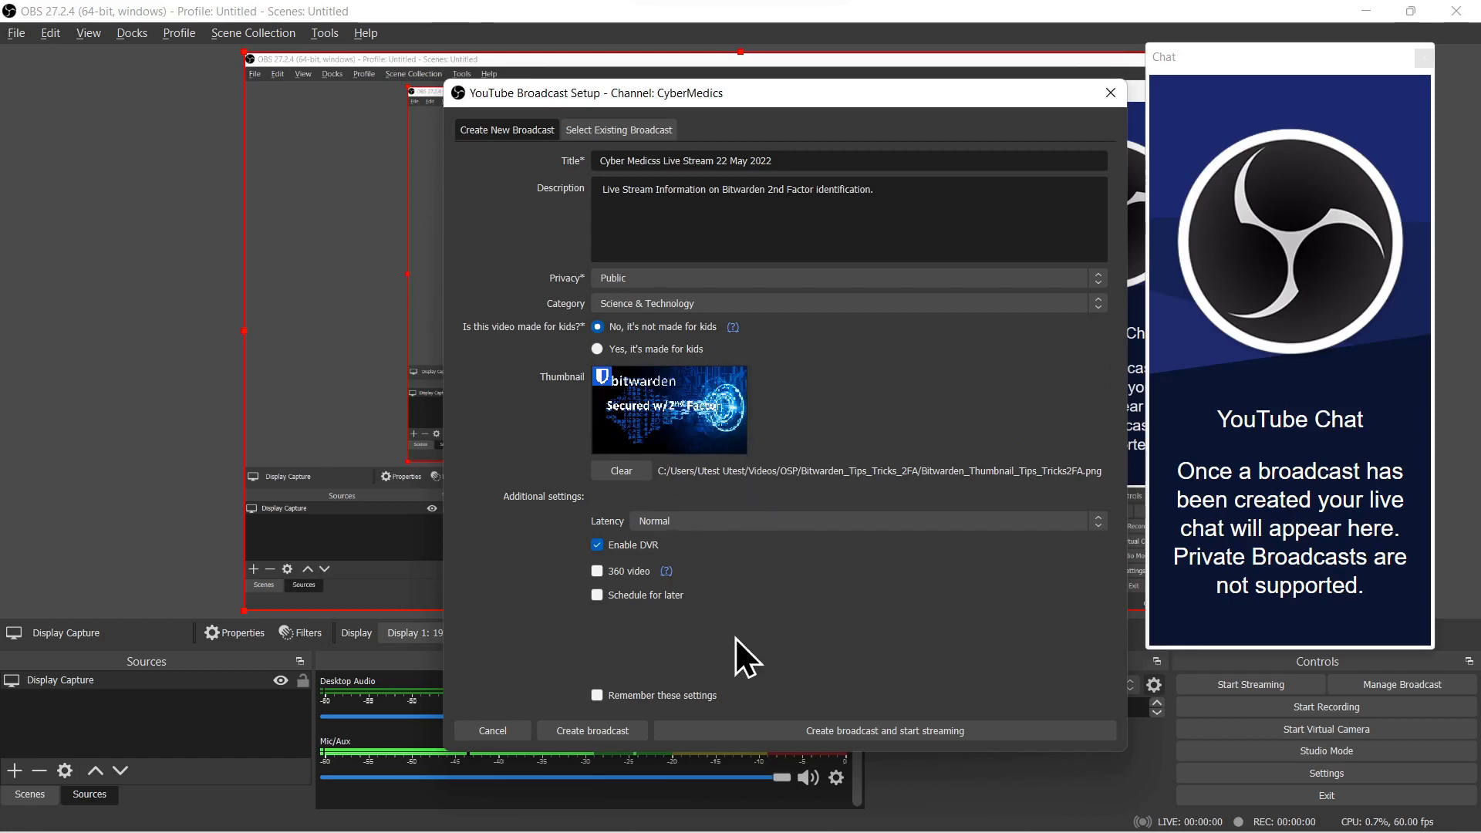
Step: Have the broadcast settings remembered, then create the broadcast and start streaming
{"action": "left_click", "coordinate": [595, 697]}
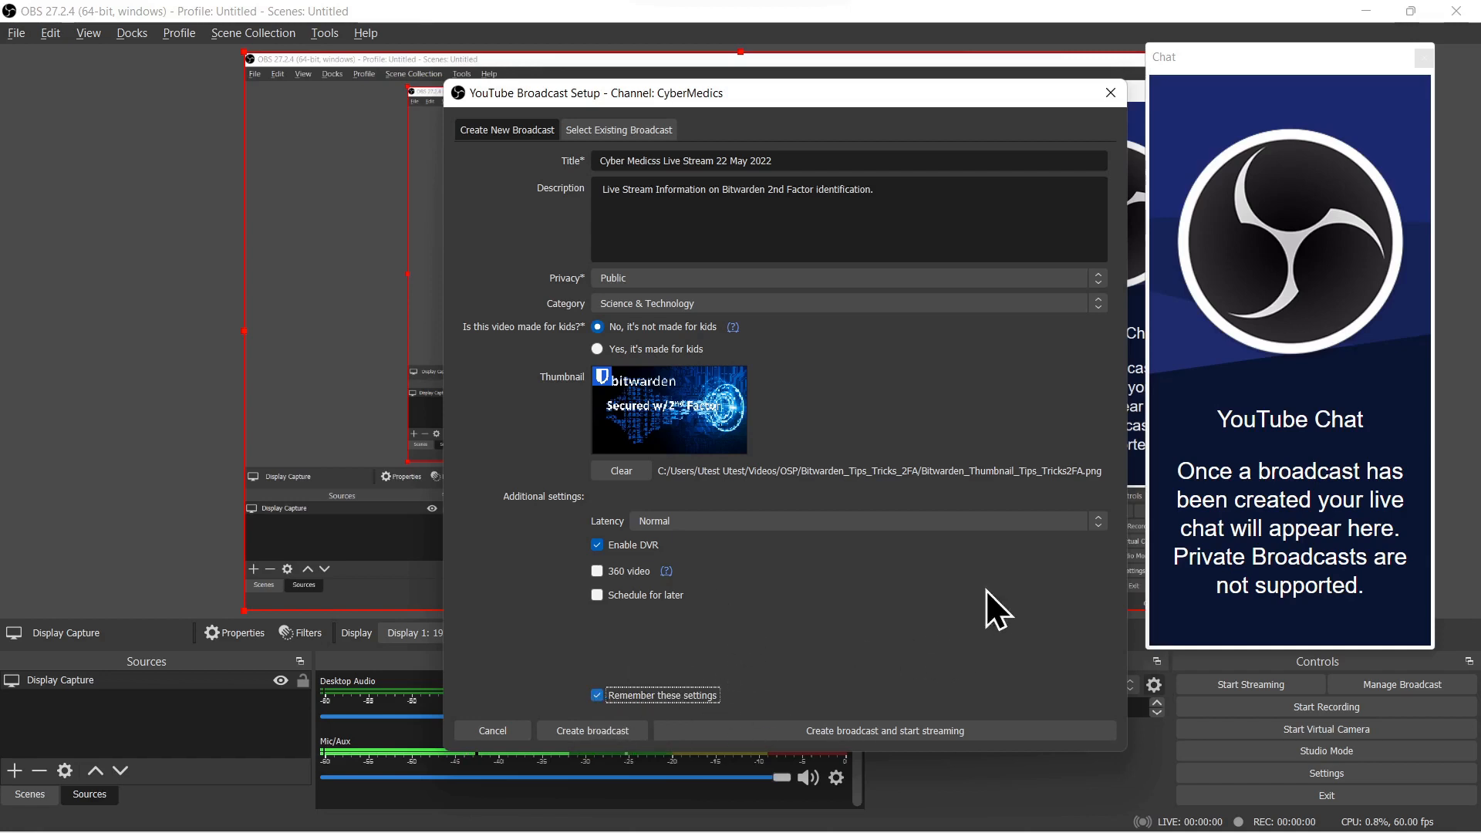
{"action": "left_click", "coordinate": [897, 733]}
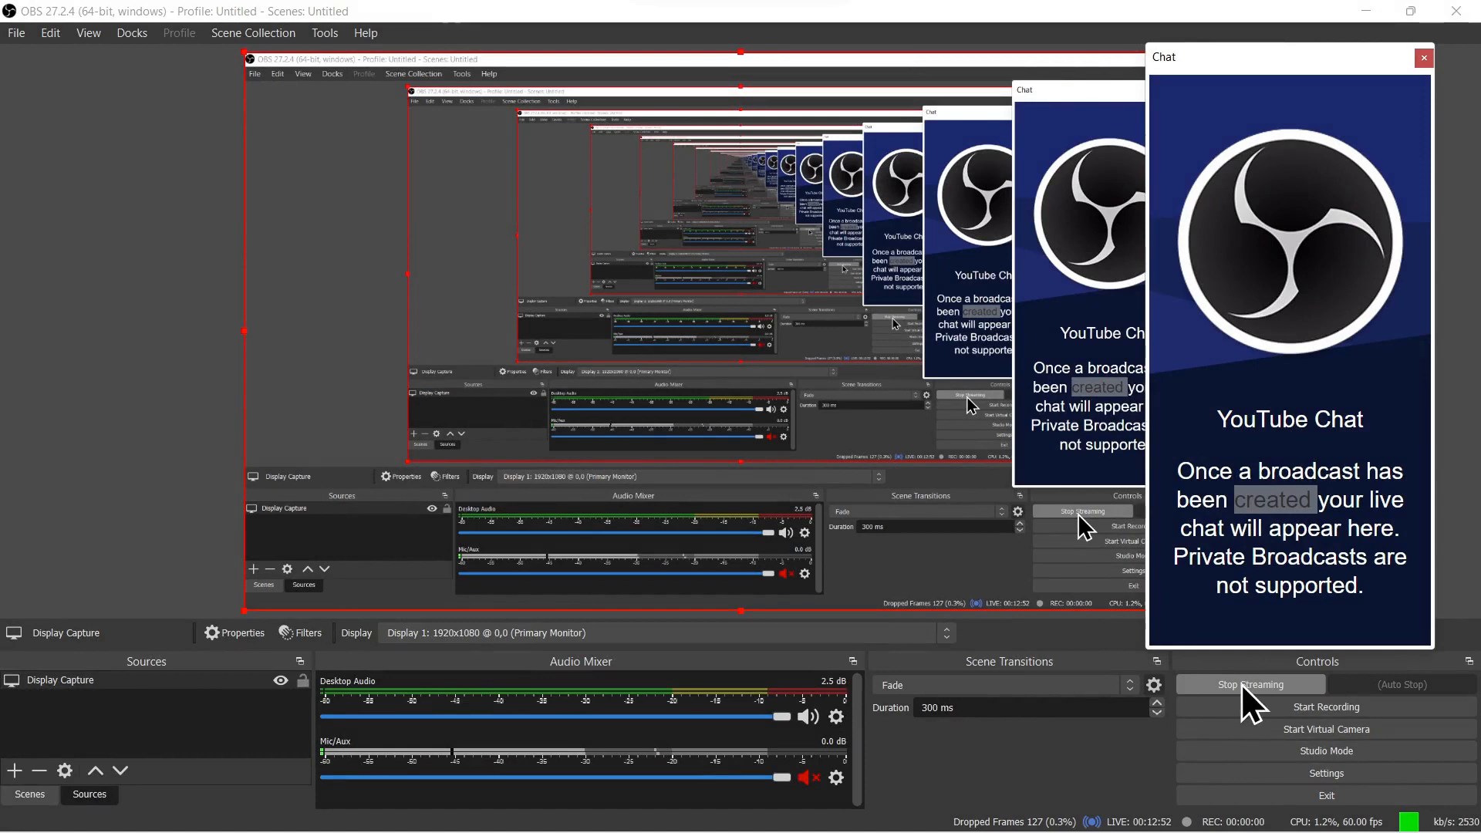
Step: Stop the live YouTube stream and confirm ending it
{"action": "left_click", "coordinate": [1242, 683]}
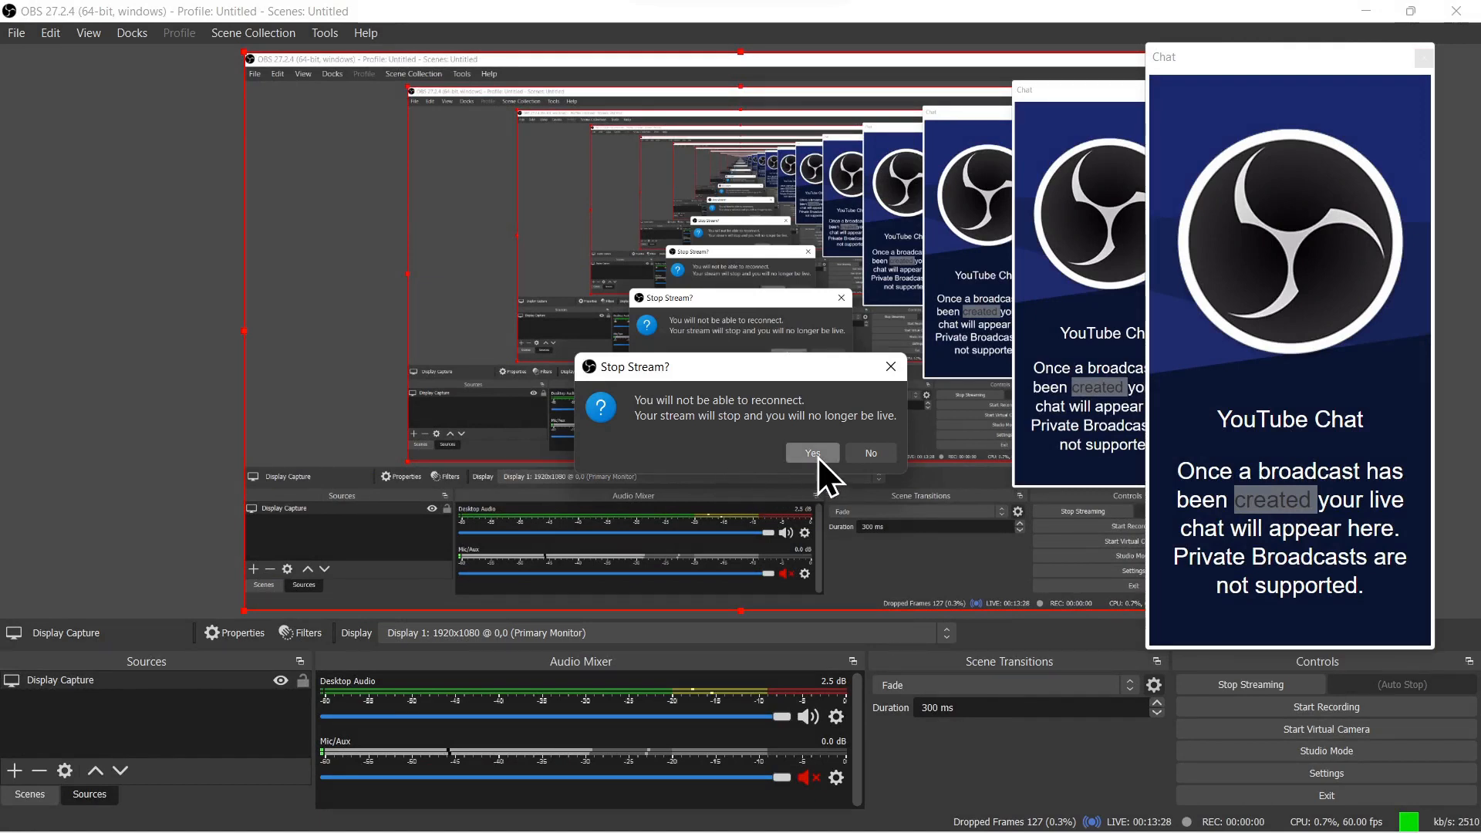
{"action": "left_click", "coordinate": [818, 457]}
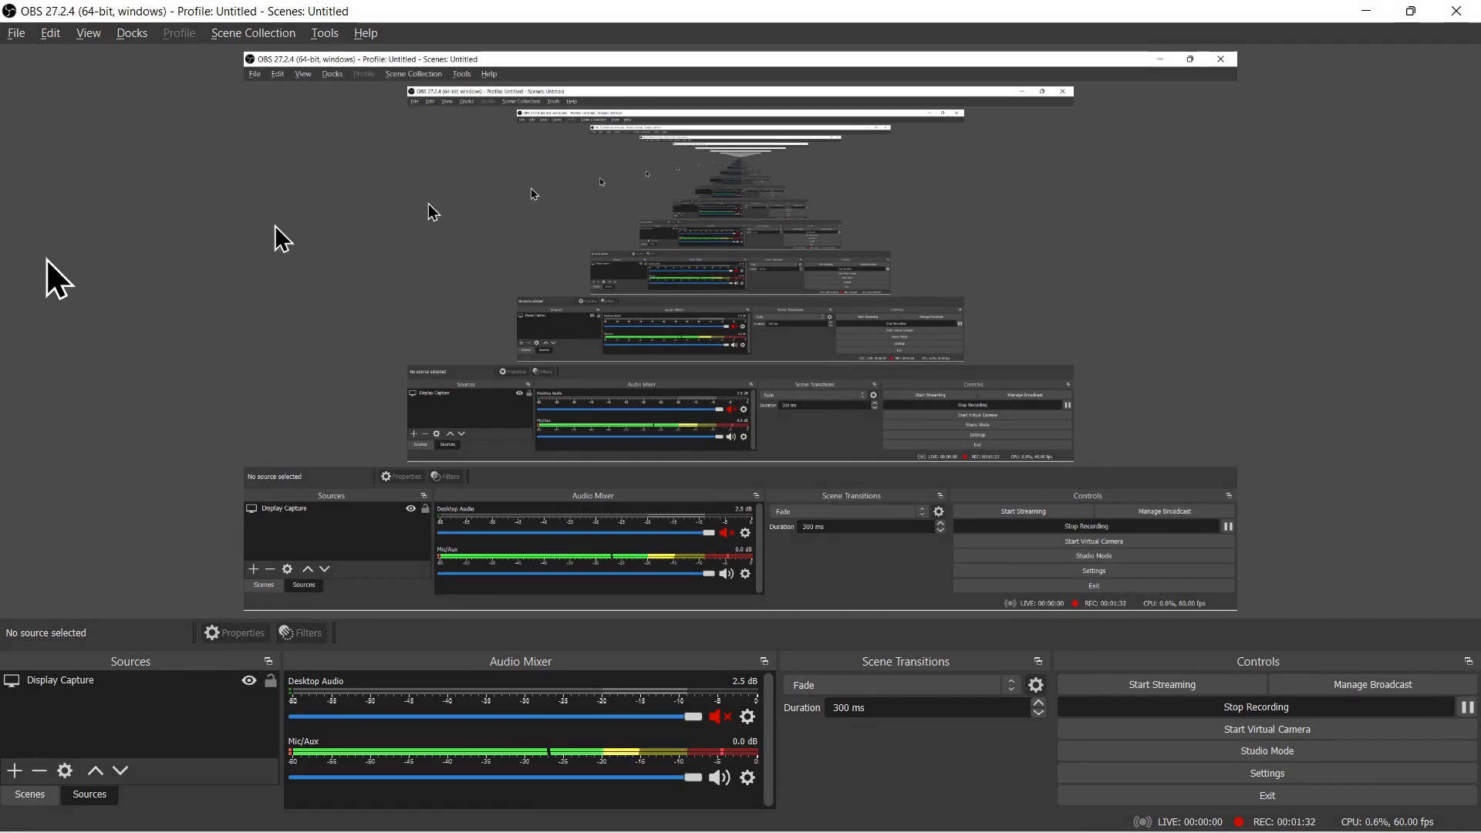
Step: Attempt to start streaming again and open the broadcast management setup
{"action": "left_click", "coordinate": [12, 770]}
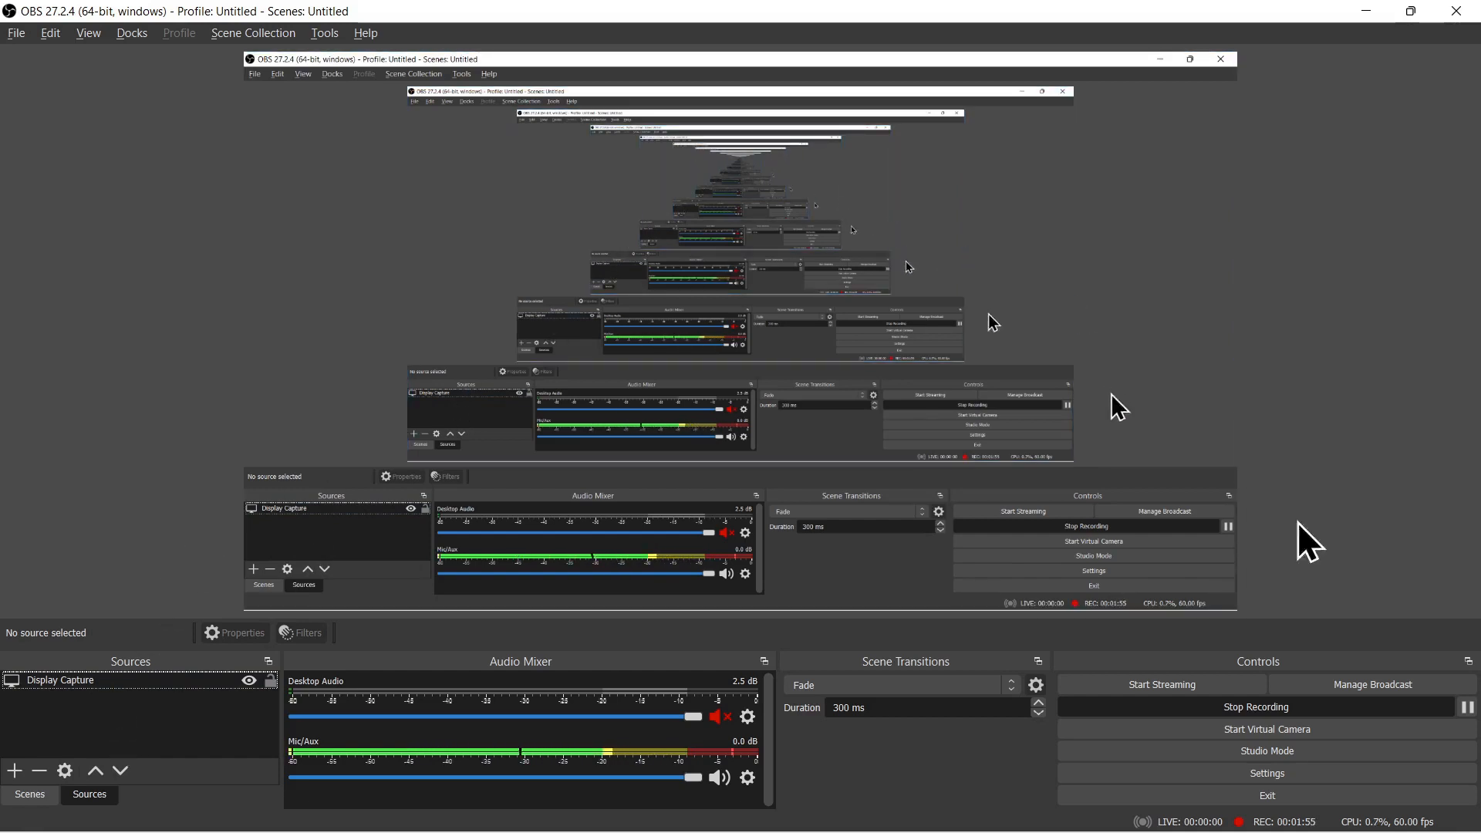
{"action": "left_click", "coordinate": [1168, 688]}
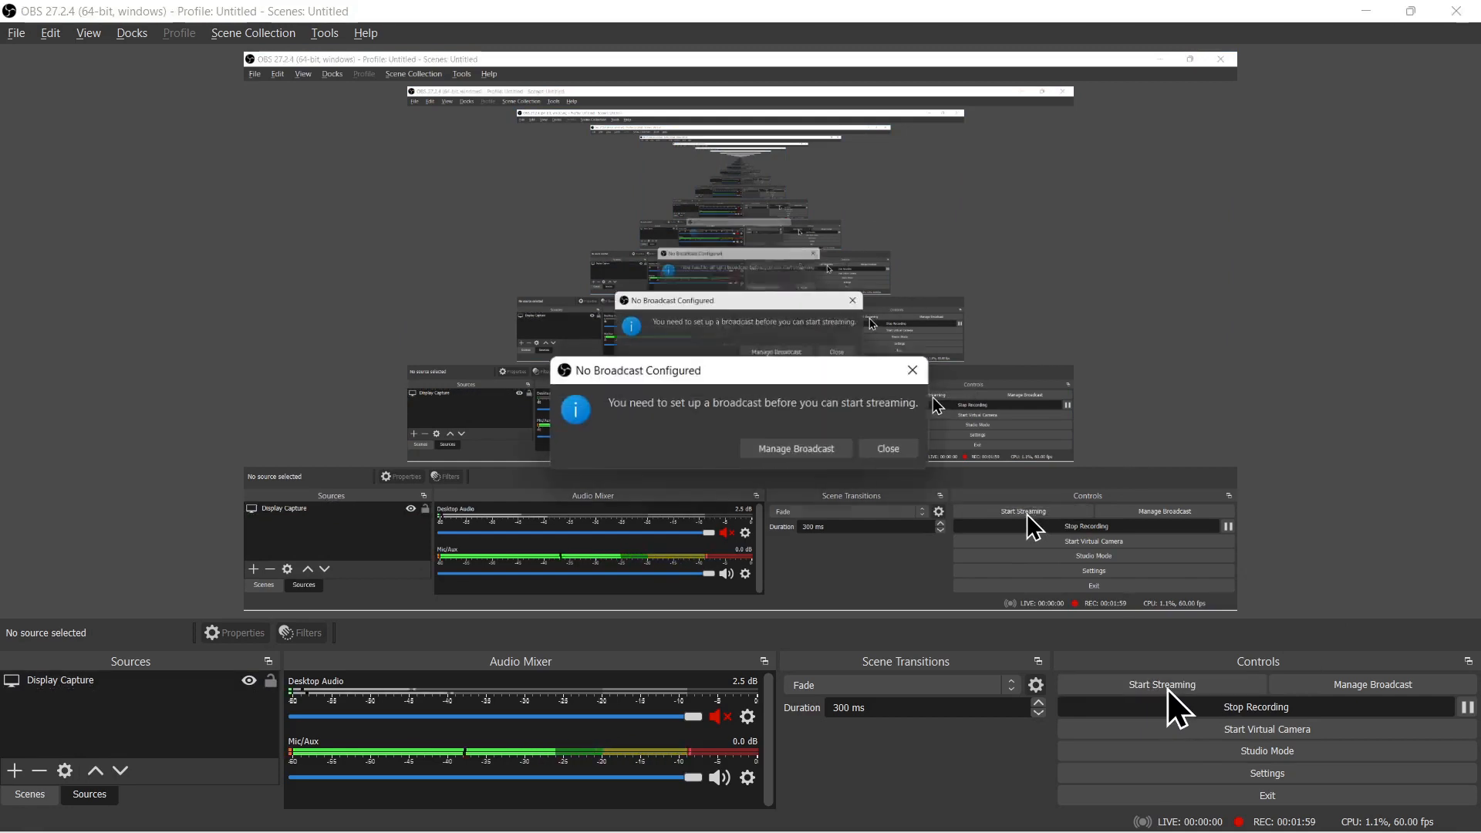
{"action": "left_click", "coordinate": [782, 456]}
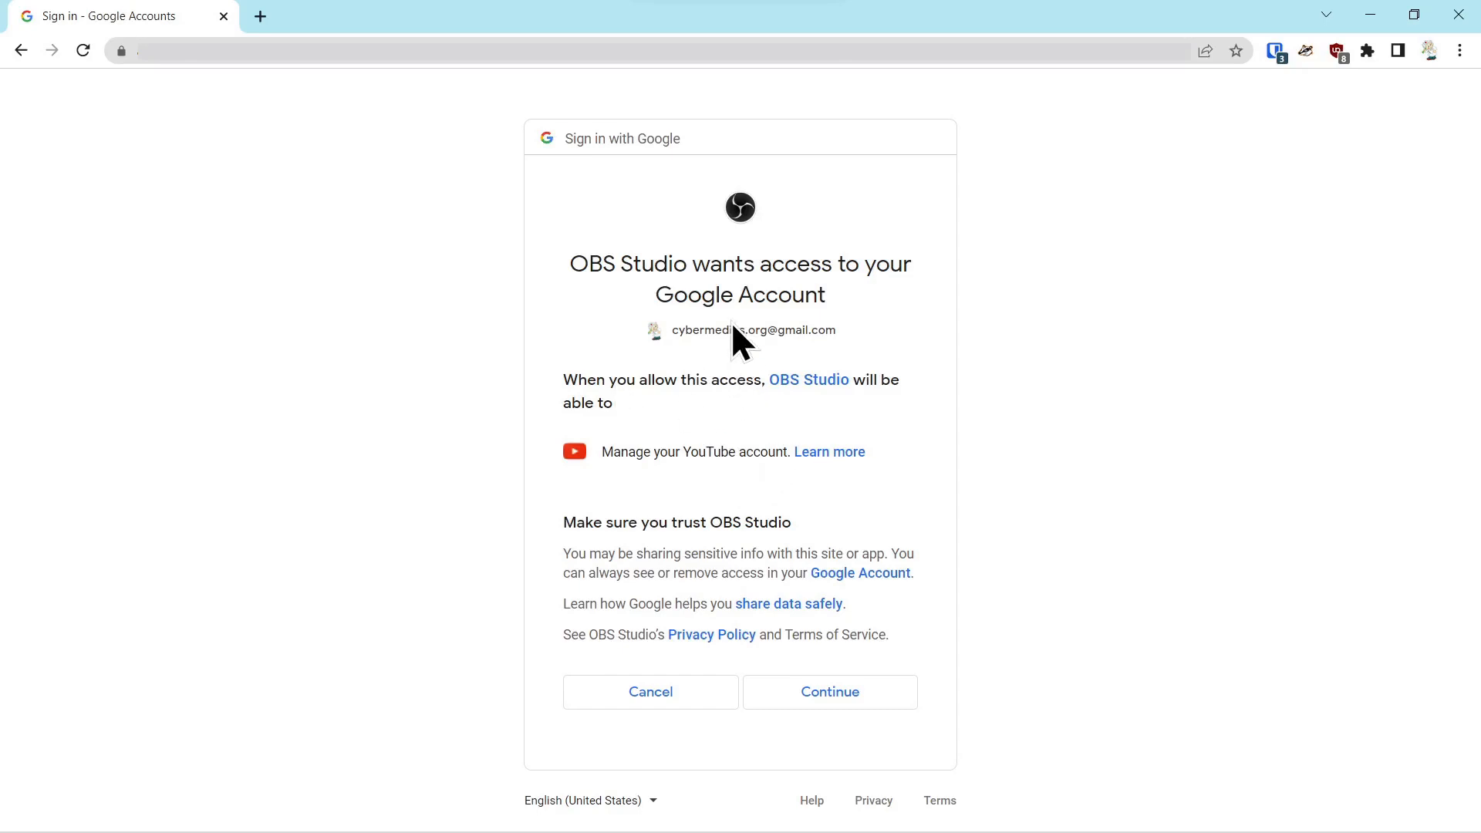
Step: Examine the details of what managing the YouTube account allows OBS Studio to do
{"action": "left_click", "coordinate": [716, 452]}
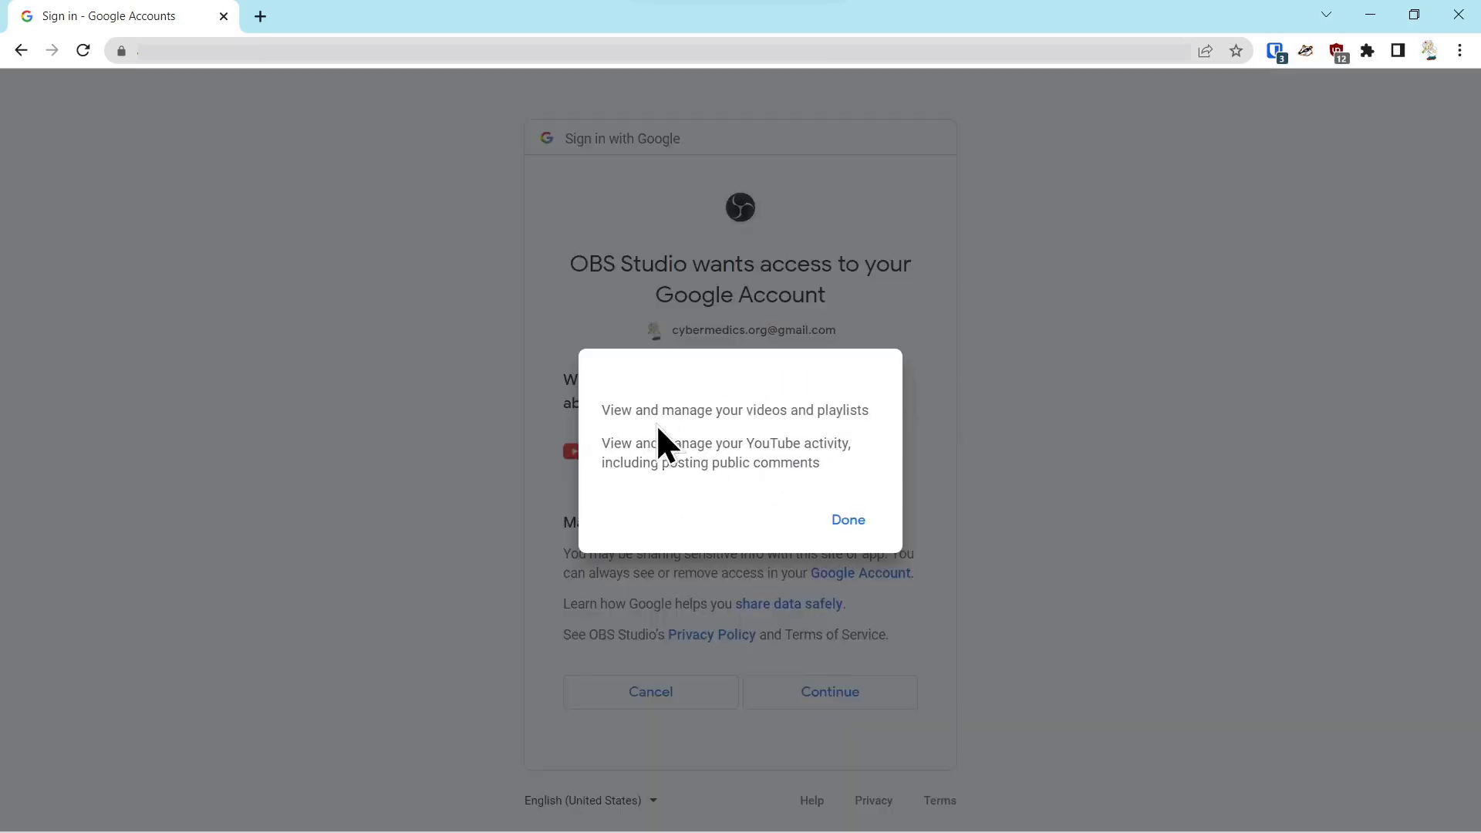